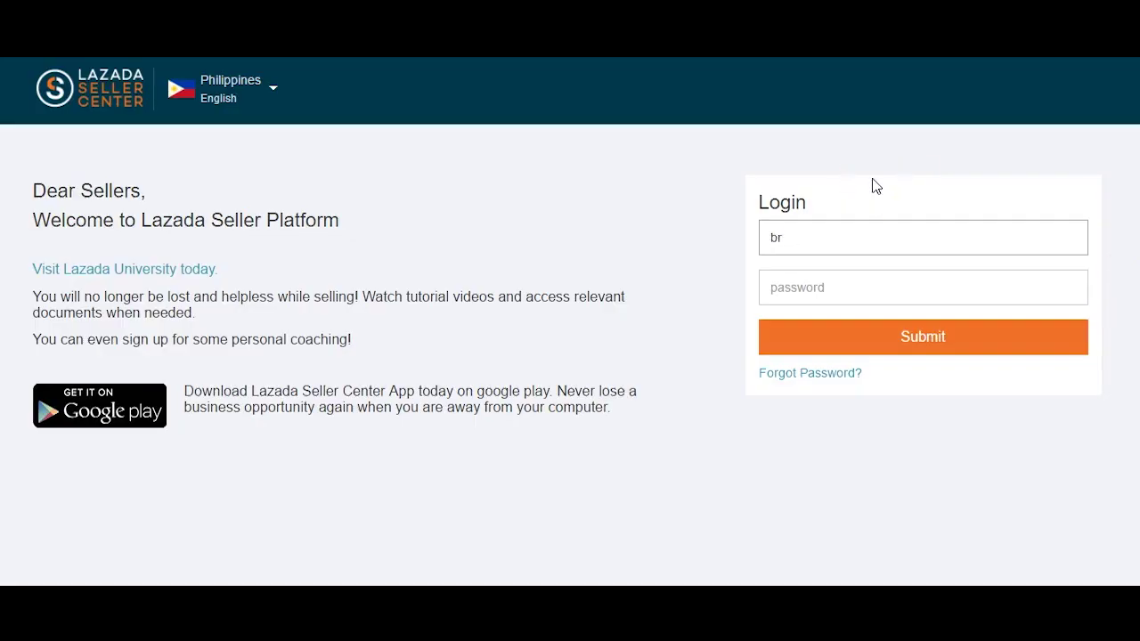
- Sign in with the seller e-mail and password, then go to Products > Add Products
key(Tab)
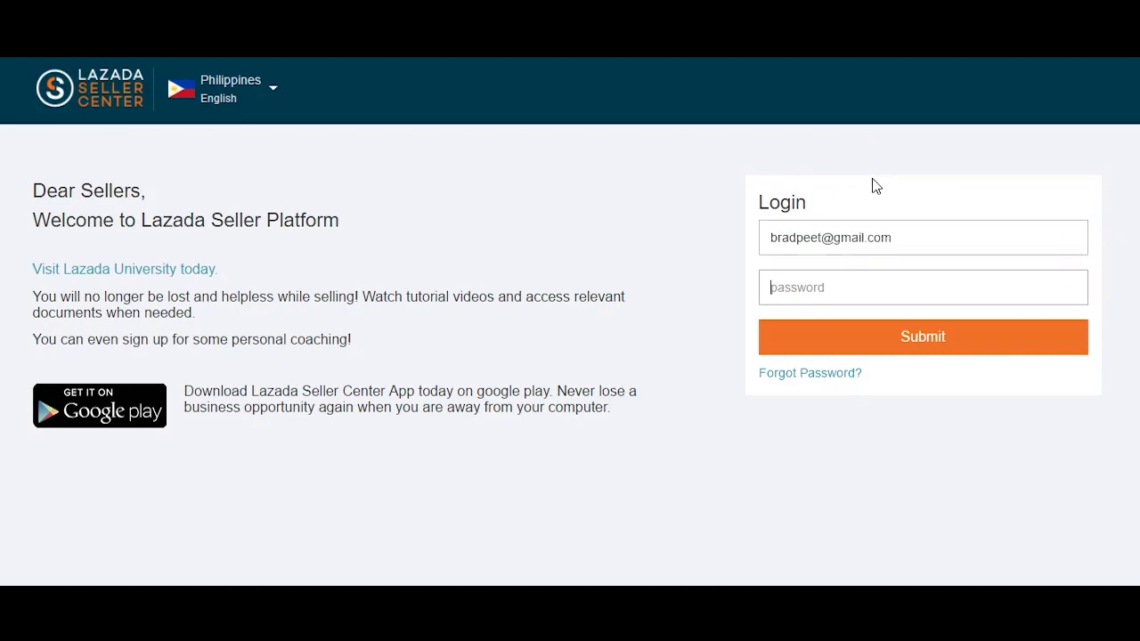
text(••••••)
click(869, 343)
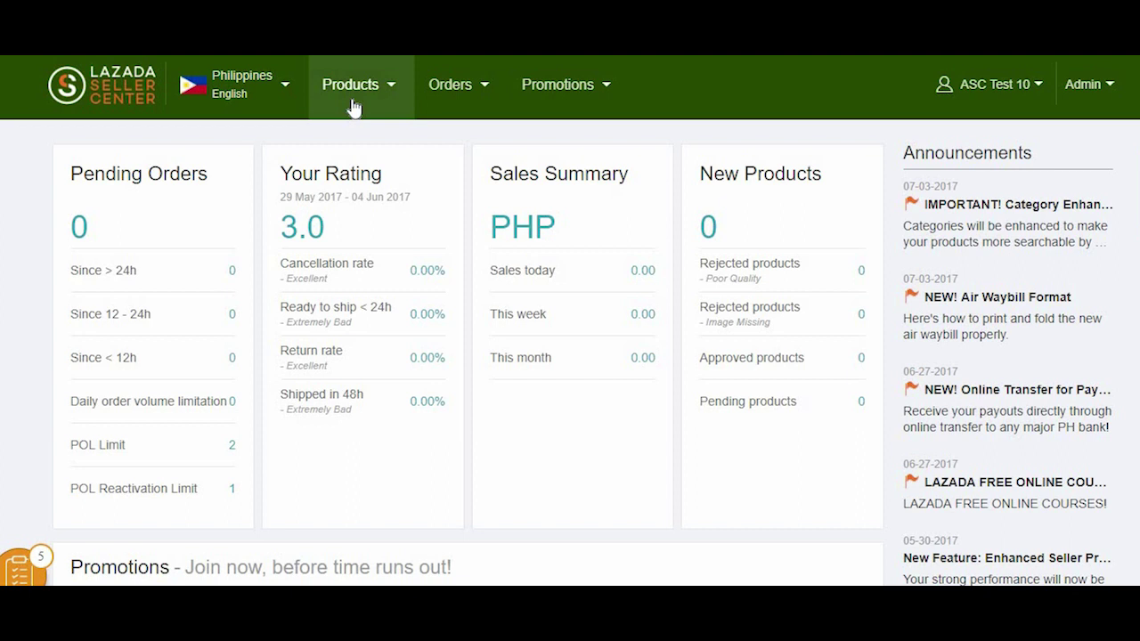
click(354, 107)
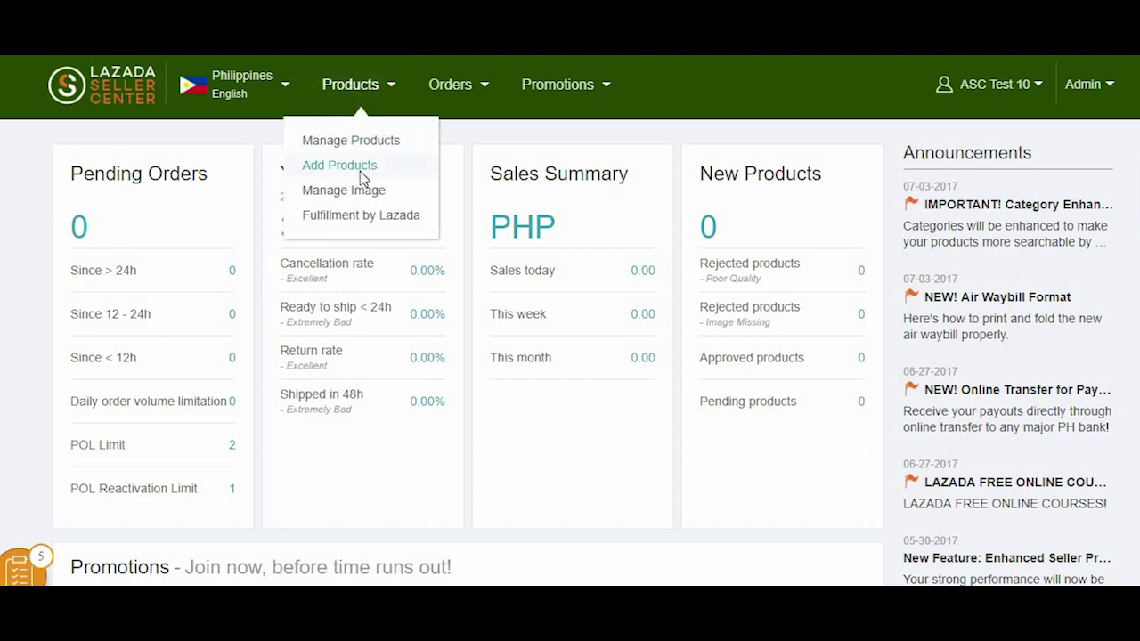
click(360, 171)
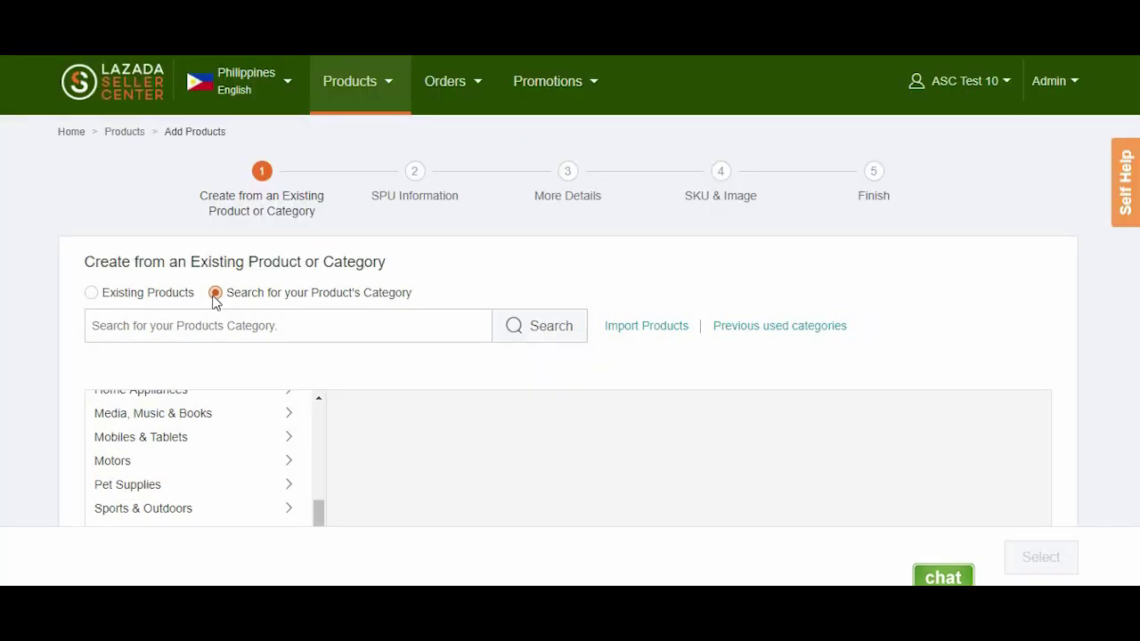
- Choose the Cameras > DSLR > Sets category and confirm it
drag(321, 512, 330, 400)
click(178, 432)
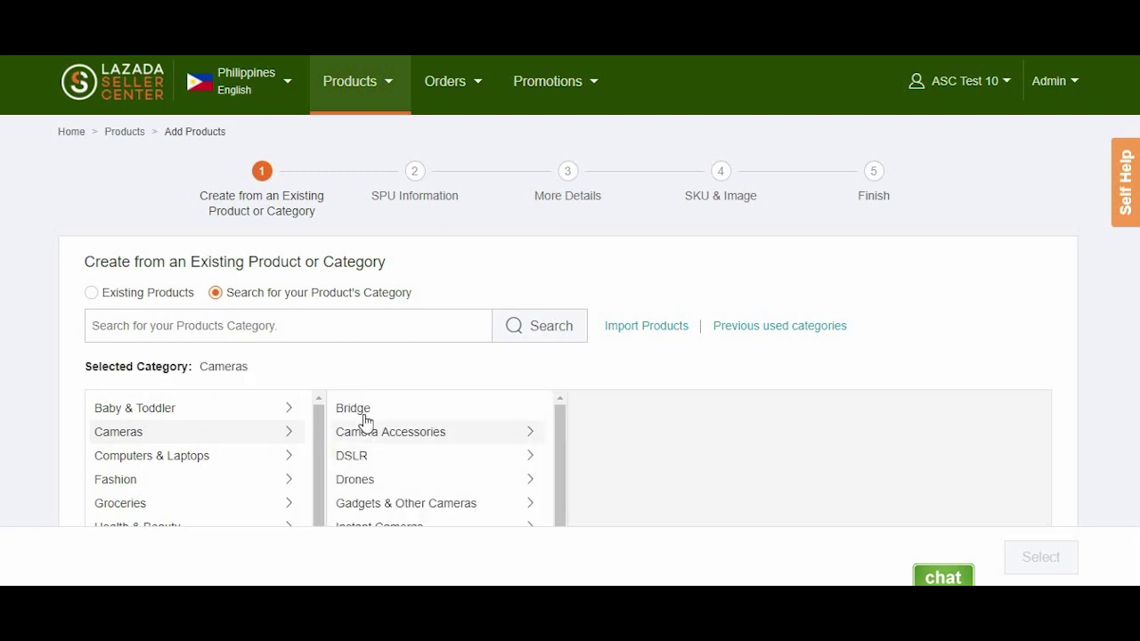
click(362, 458)
click(606, 434)
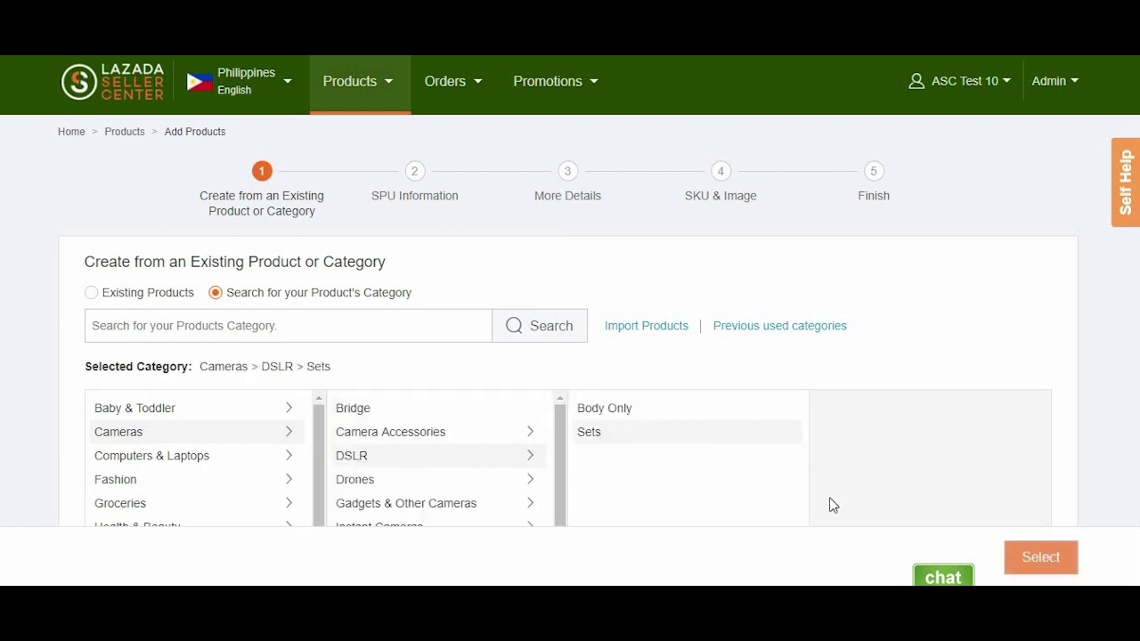
click(1042, 560)
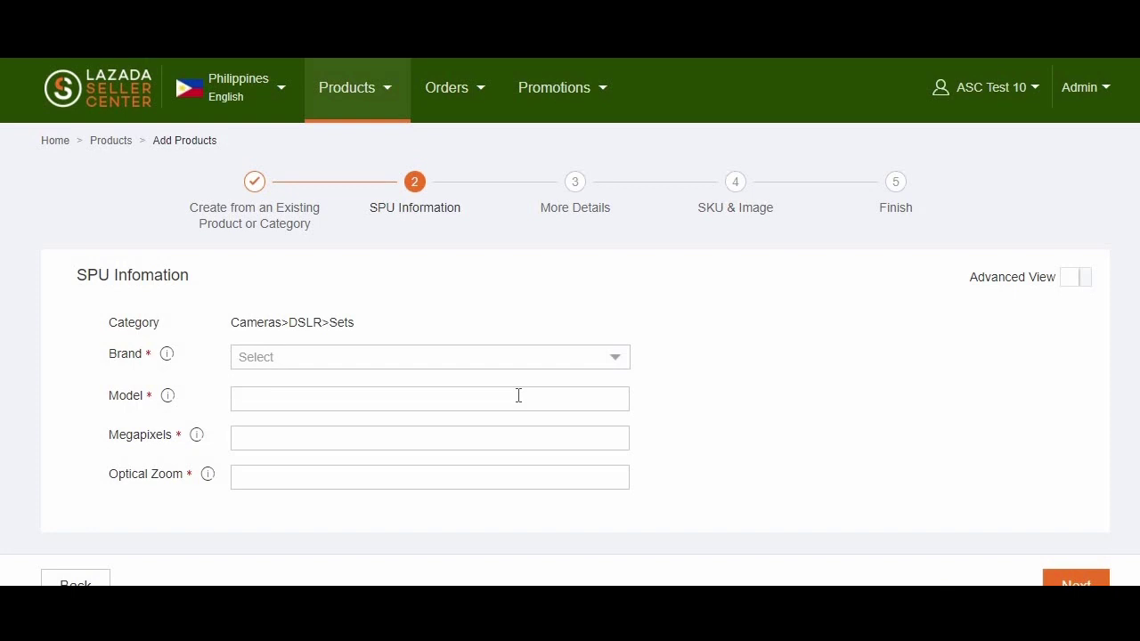
- Enter brand Nikon, model D70, 16 megapixels and optical zoom 5 in the SPU form
click(167, 354)
click(167, 395)
click(1086, 282)
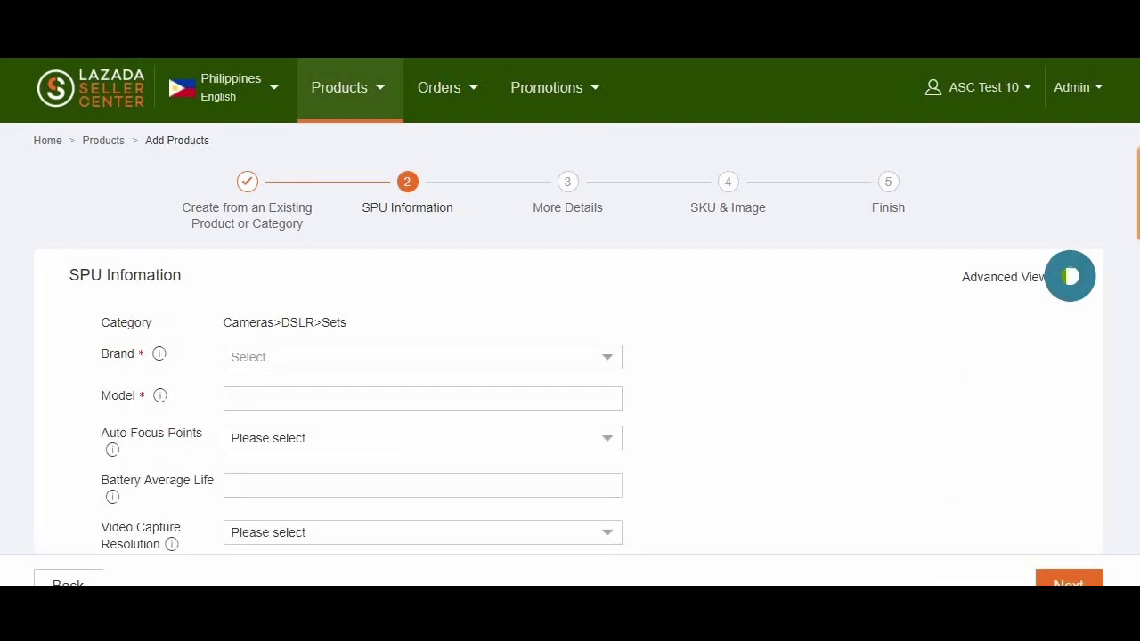
scroll(1095, 285, down, 6)
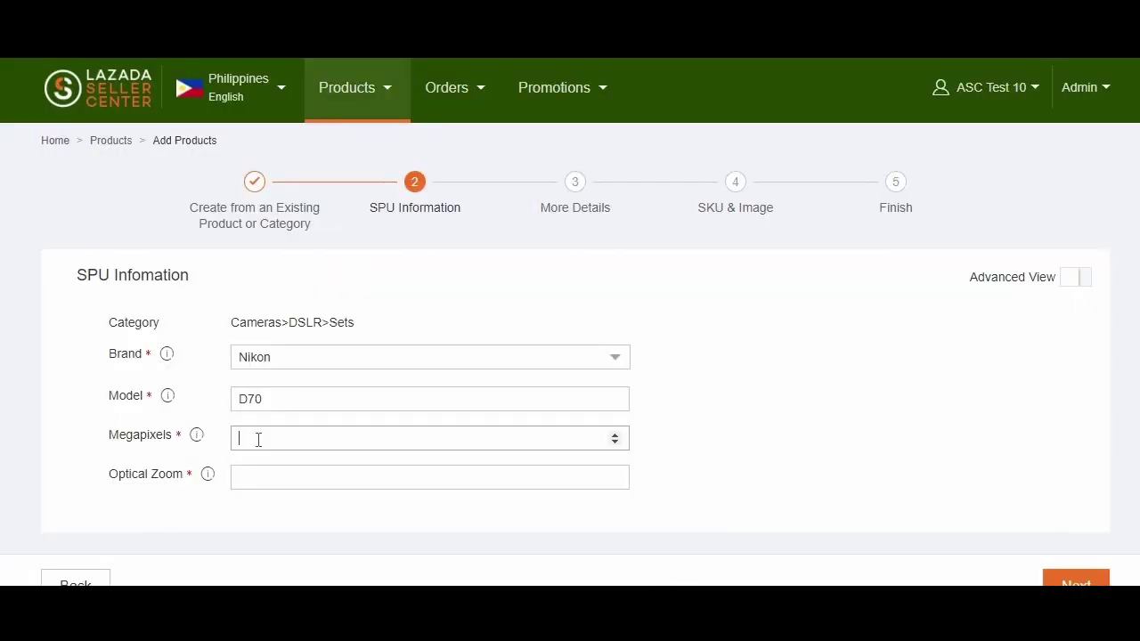
click(267, 477)
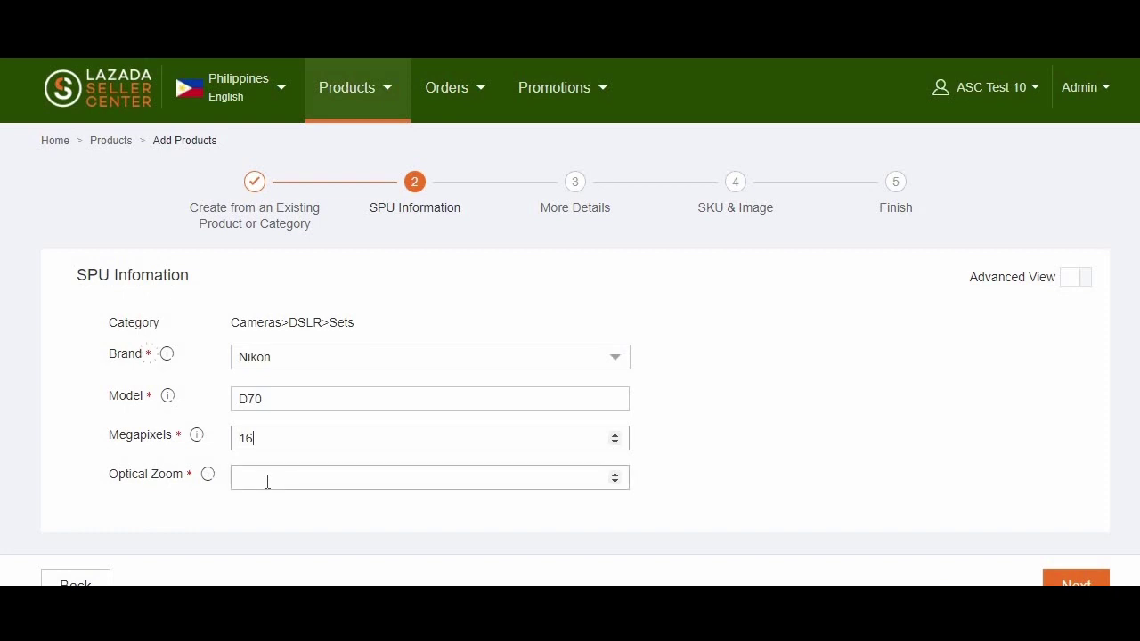
text(5)
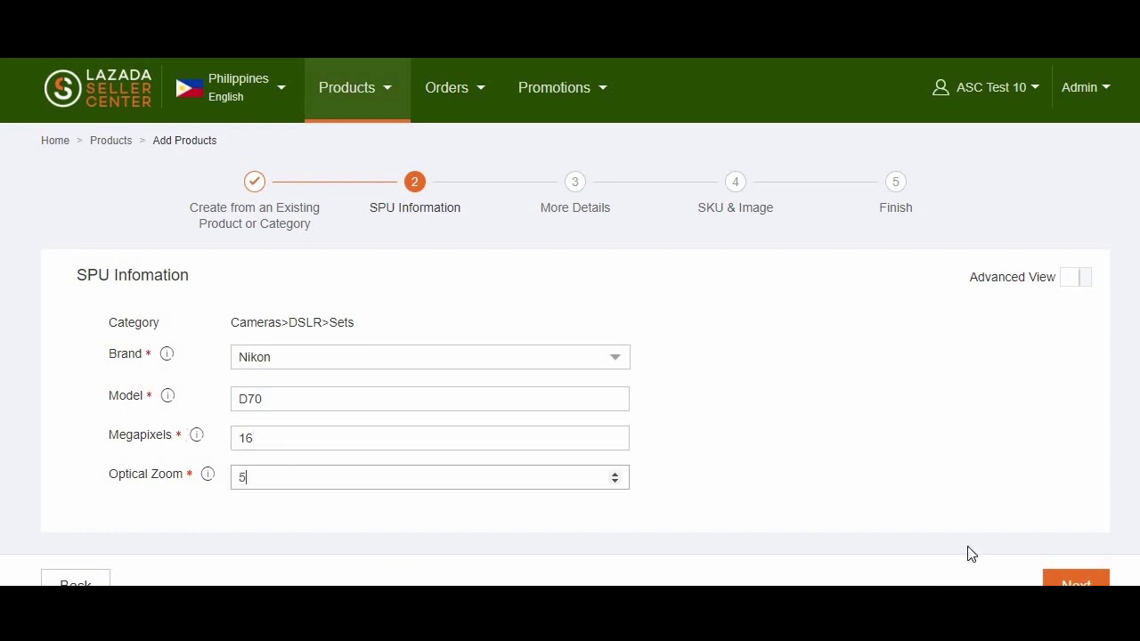
click(1060, 583)
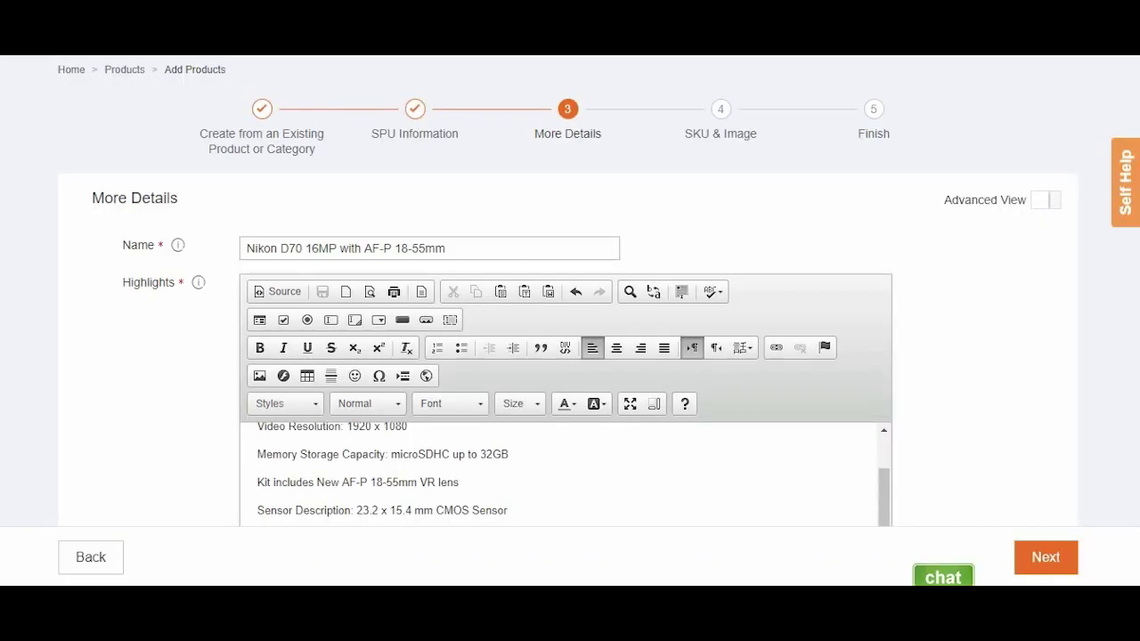
- Name the listing 'Nikon D70 16MP with AF-P 18-55mm'
click(480, 252)
click(480, 251)
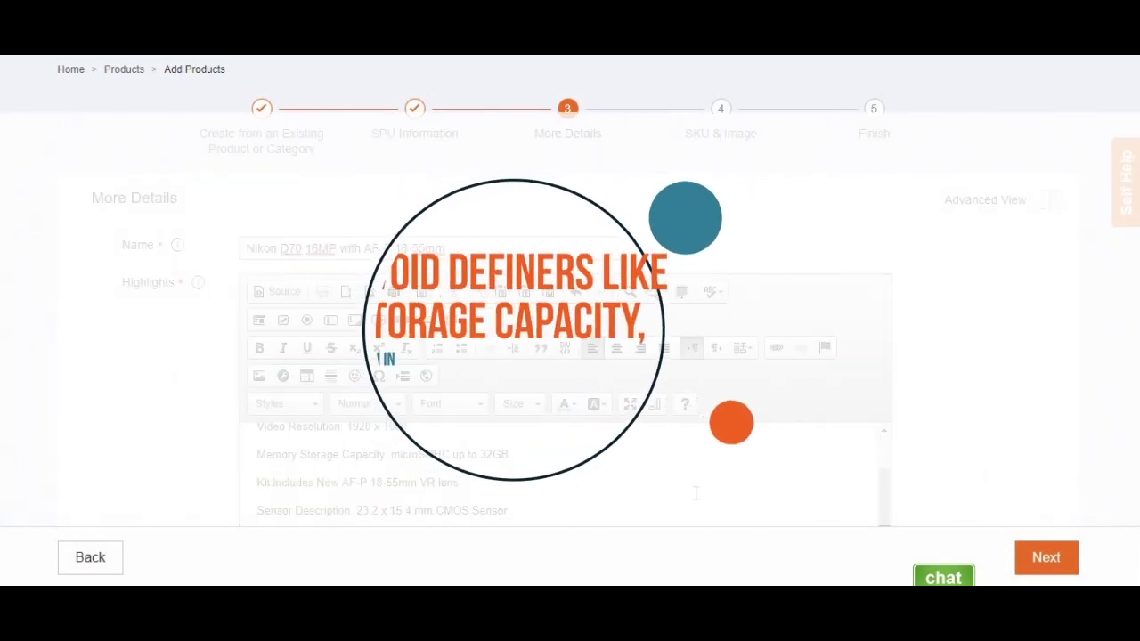
scroll(694, 494, up, 1)
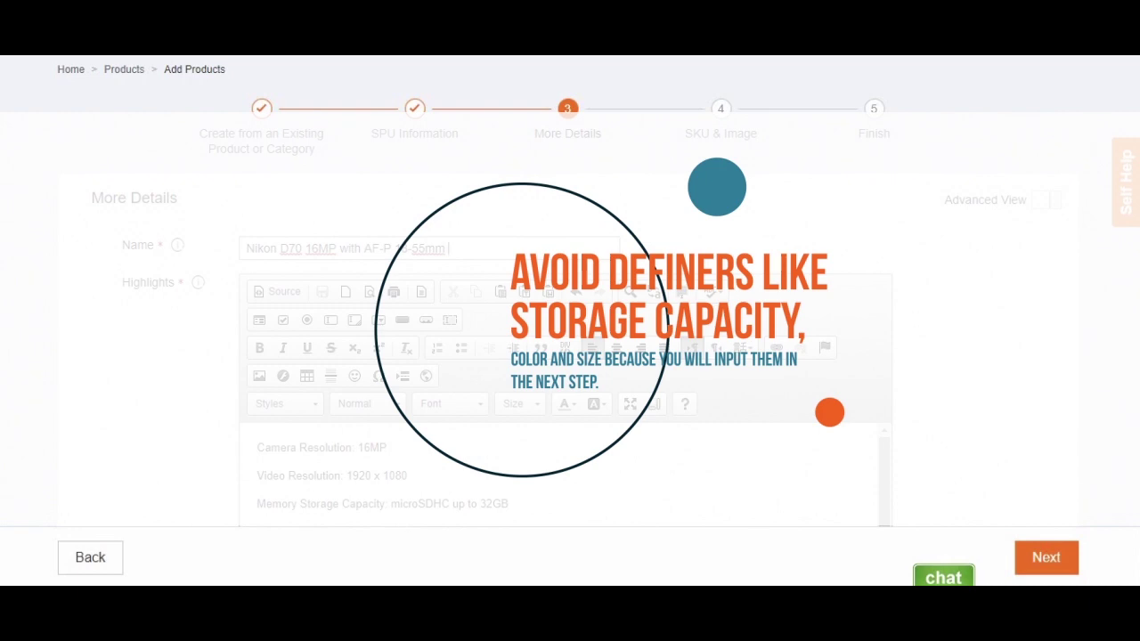
scroll(570, 312, down, 2)
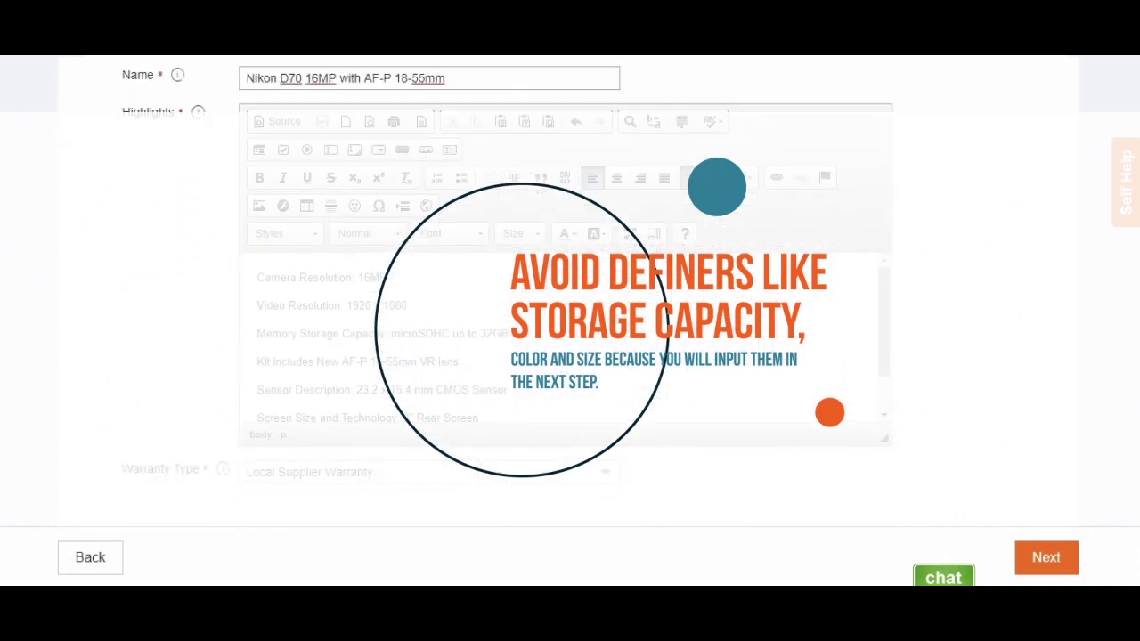
scroll(570, 311, up, 1)
scroll(422, 438, down, 1)
scroll(422, 438, up, 1)
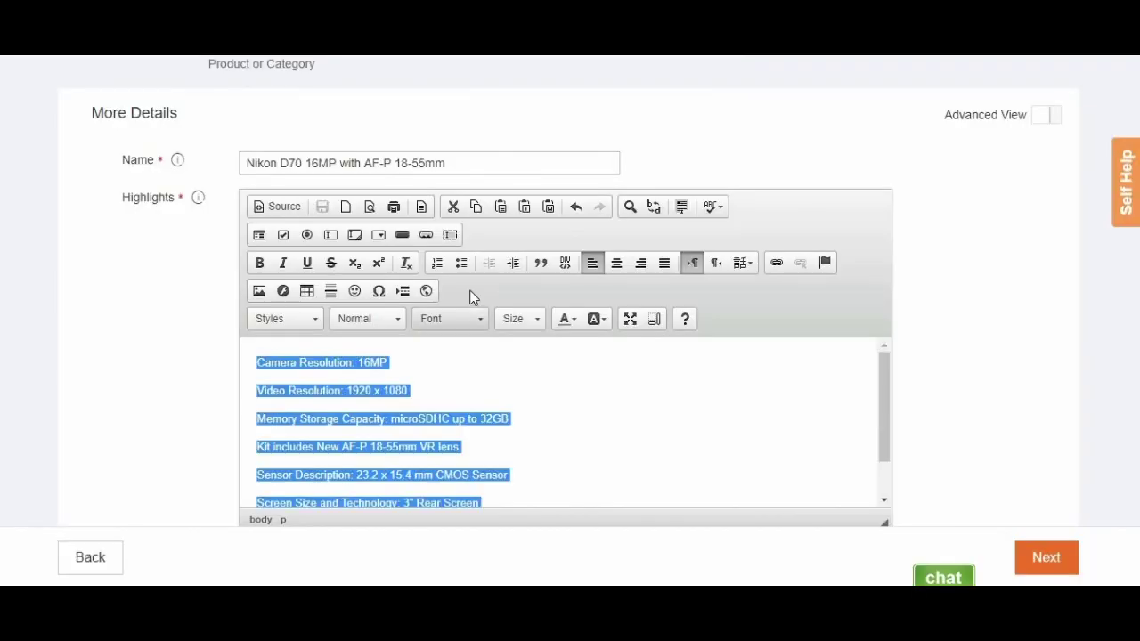
- Format the highlights as a bulleted list and keep Local Supplier Warranty as warranty type
click(461, 263)
click(385, 364)
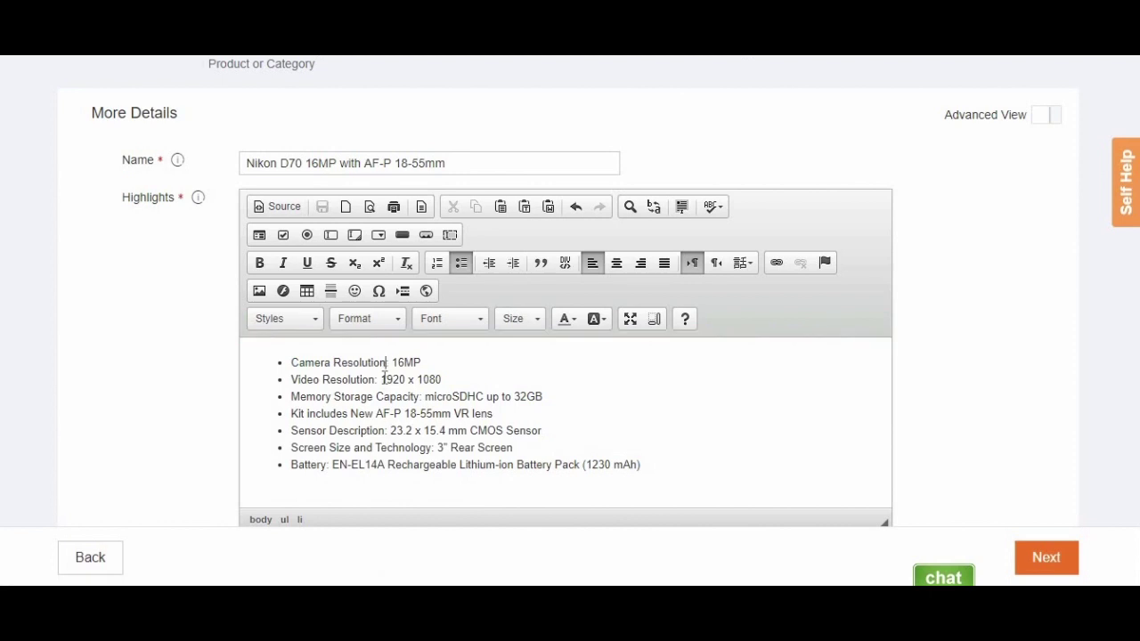
click(382, 380)
click(400, 464)
scroll(701, 346, down, 1)
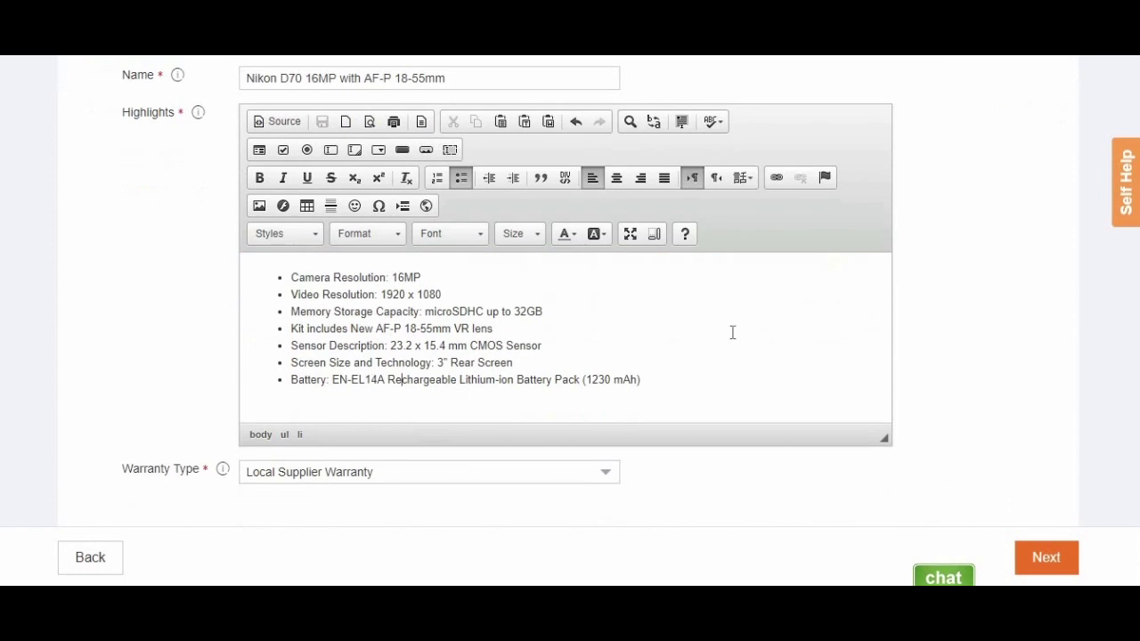
click(371, 481)
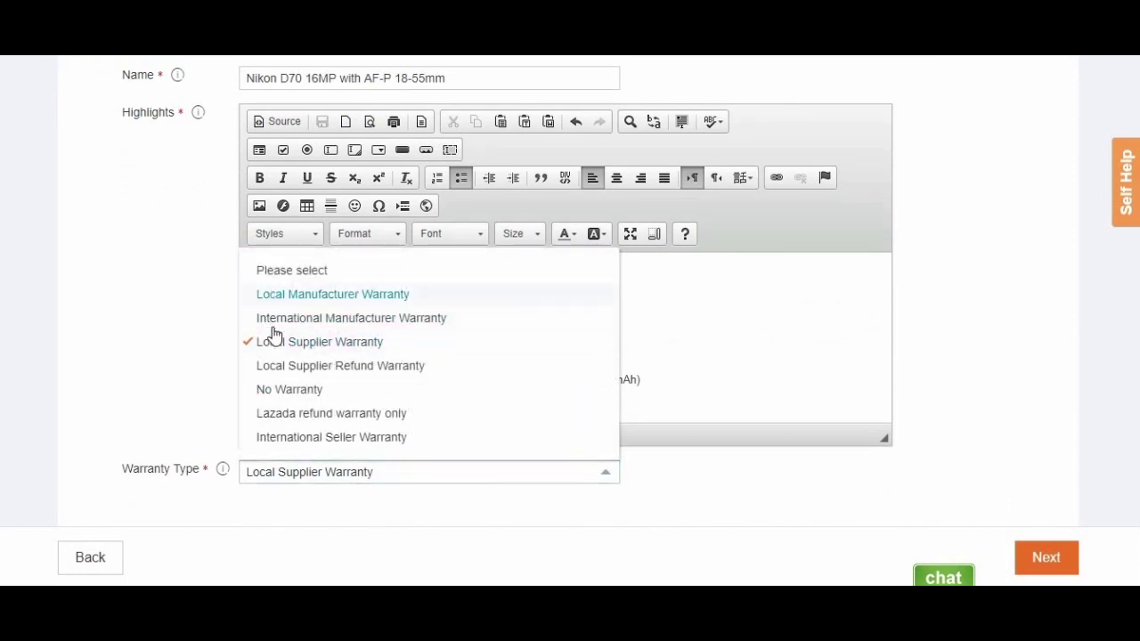
click(280, 346)
click(344, 476)
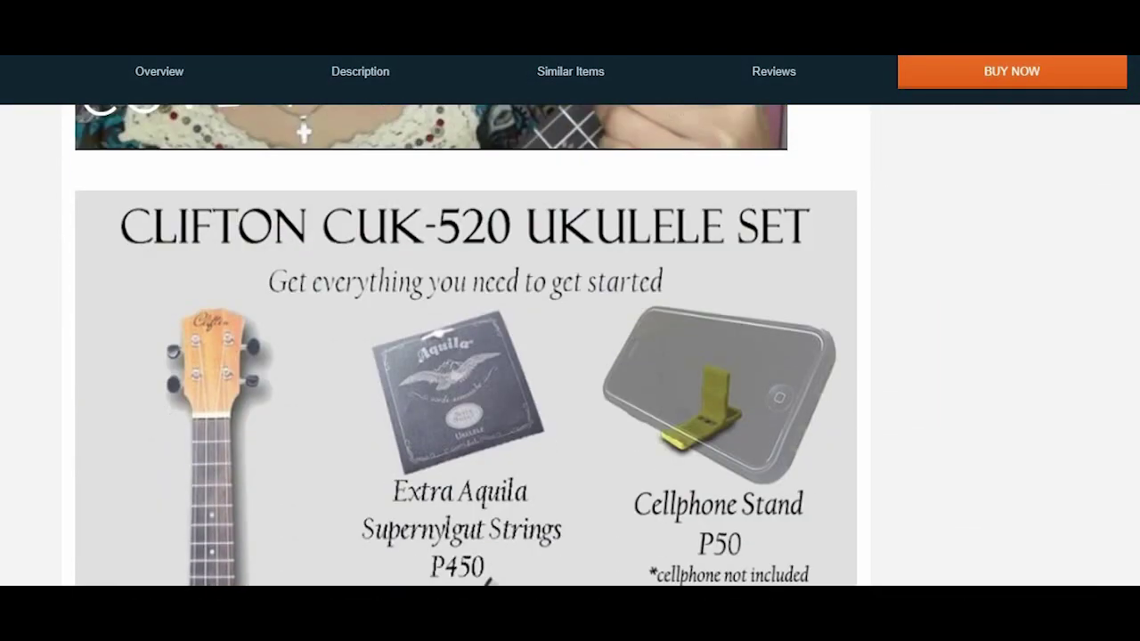
- Scroll down the listing form past the Video URL and warranty fields
scroll(463, 348, down, 20)
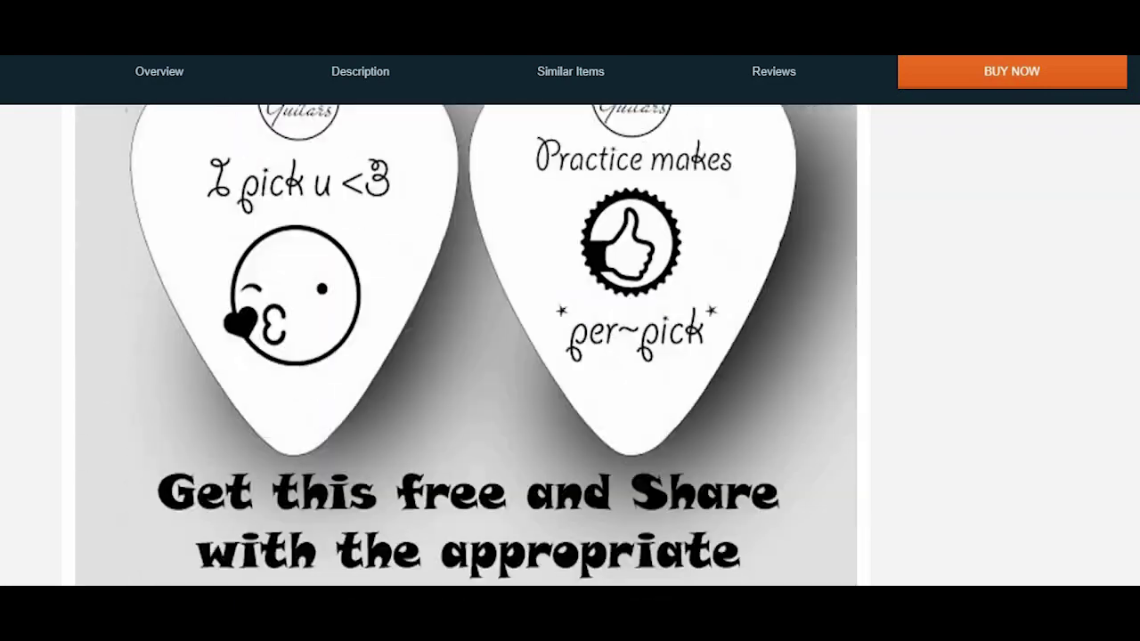
scroll(464, 347, down, 20)
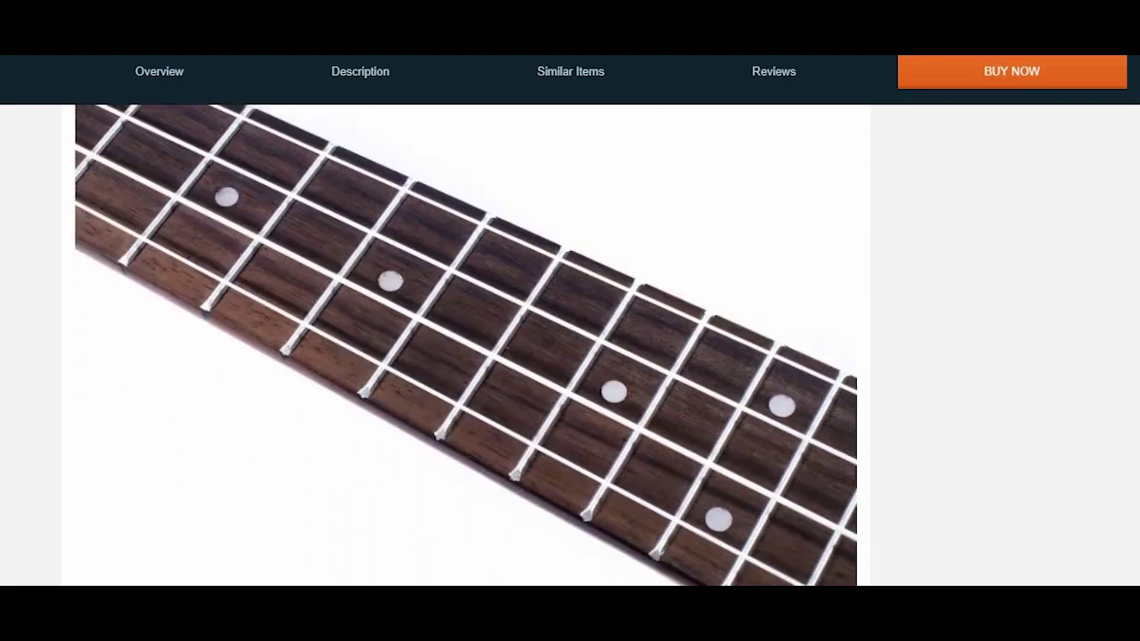
scroll(463, 348, down, 20)
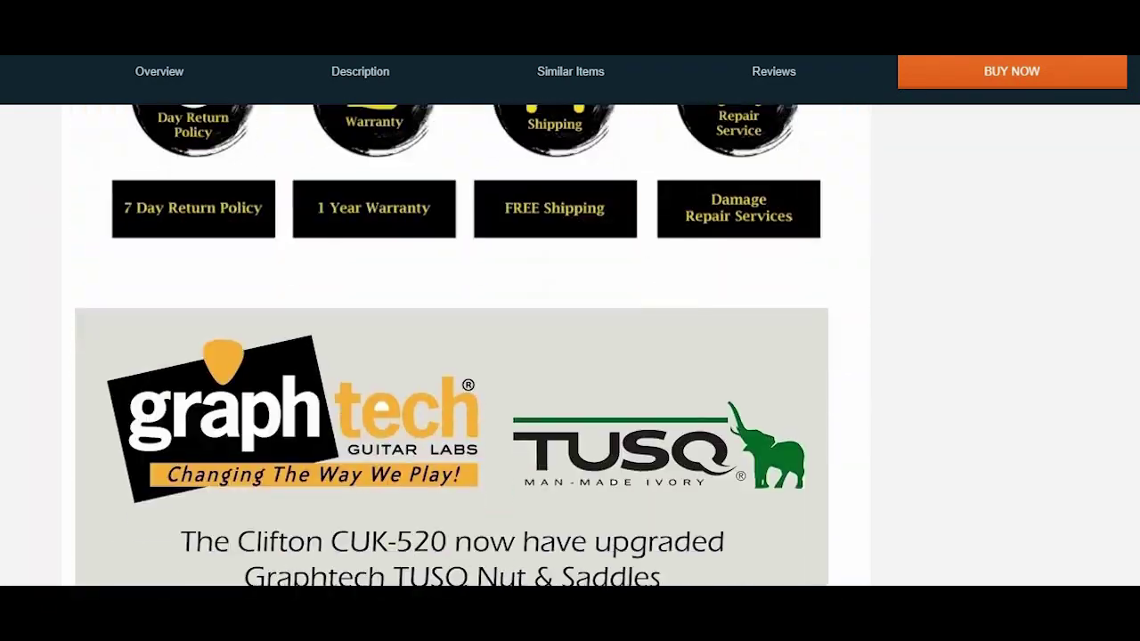
scroll(464, 347, down, 20)
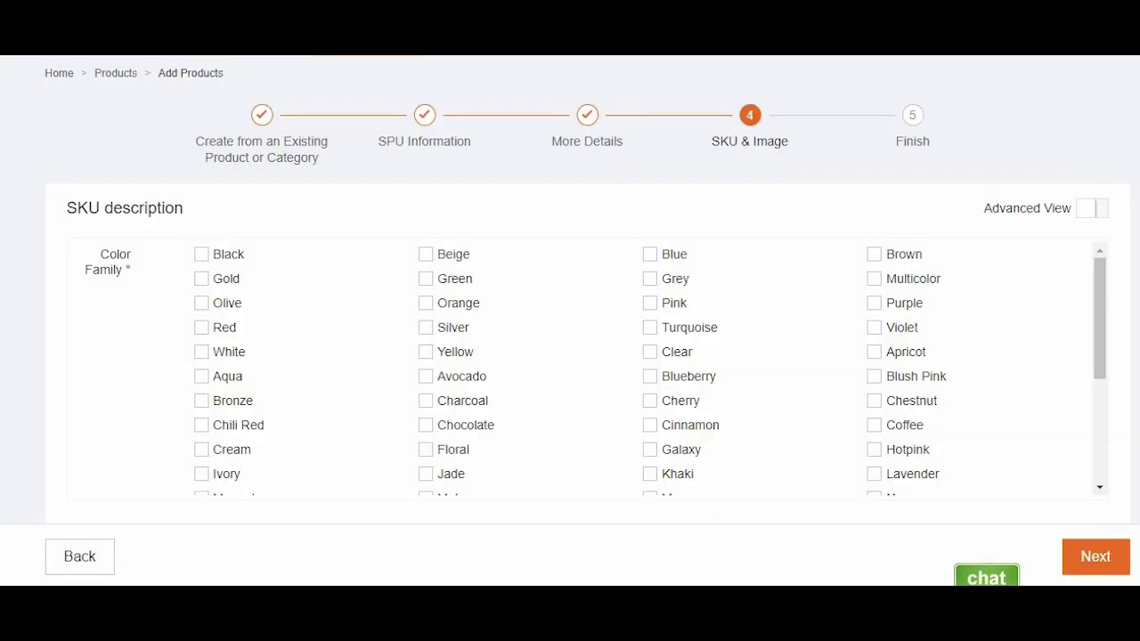
- Add White as a second colour variant beside Black, keeping both SKUs available
drag(1098, 303, 1107, 214)
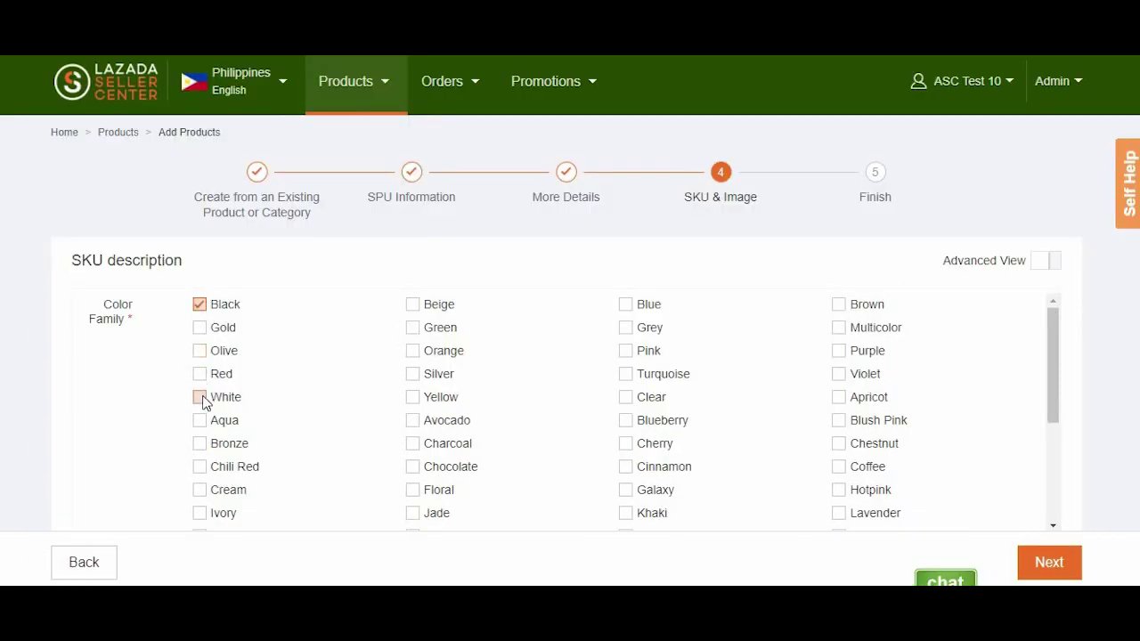
click(200, 397)
scroll(238, 181, down, 5)
click(237, 181)
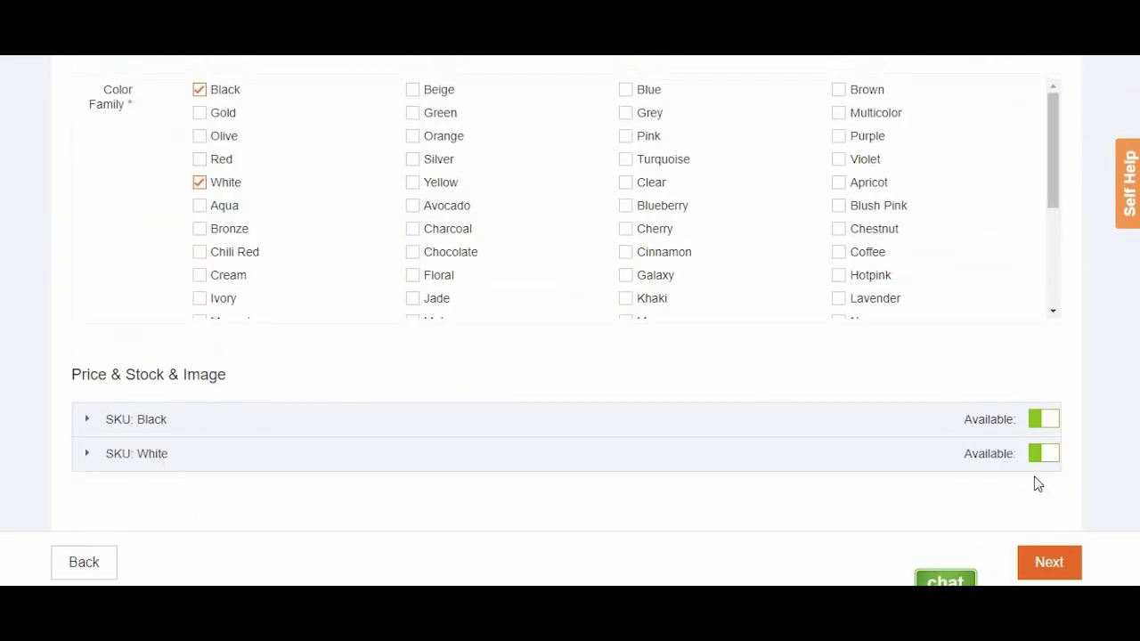
click(1046, 426)
click(1046, 426)
click(1051, 460)
click(1048, 462)
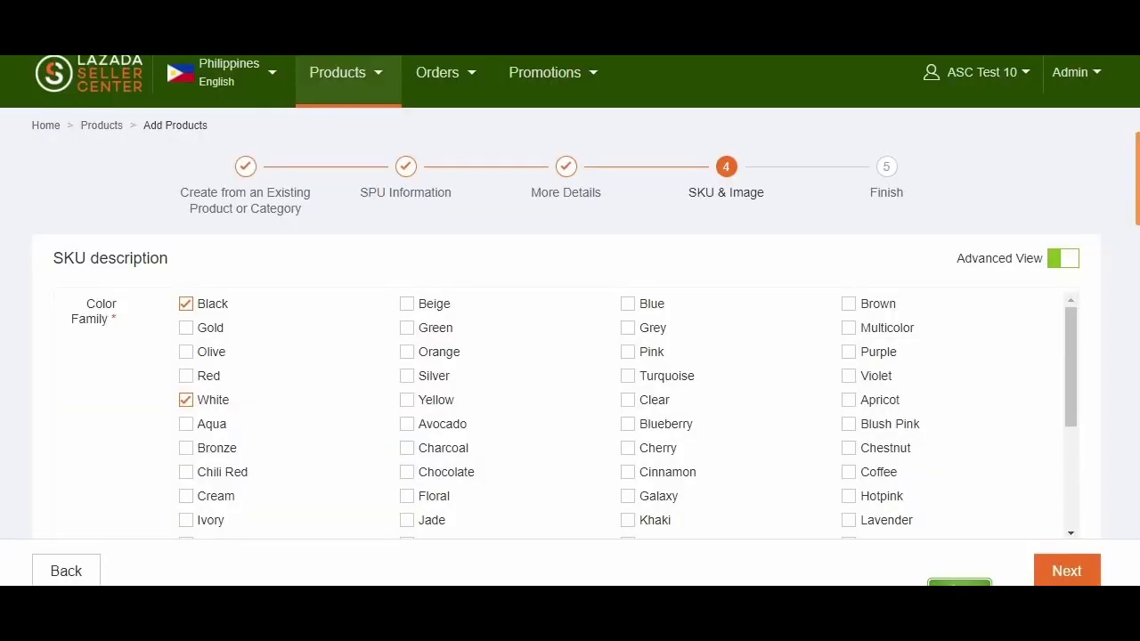
- Give the Black SKU quantity 15, price 15,000 and special price 13,000
scroll(570, 321, down, 5)
scroll(570, 321, down, 2)
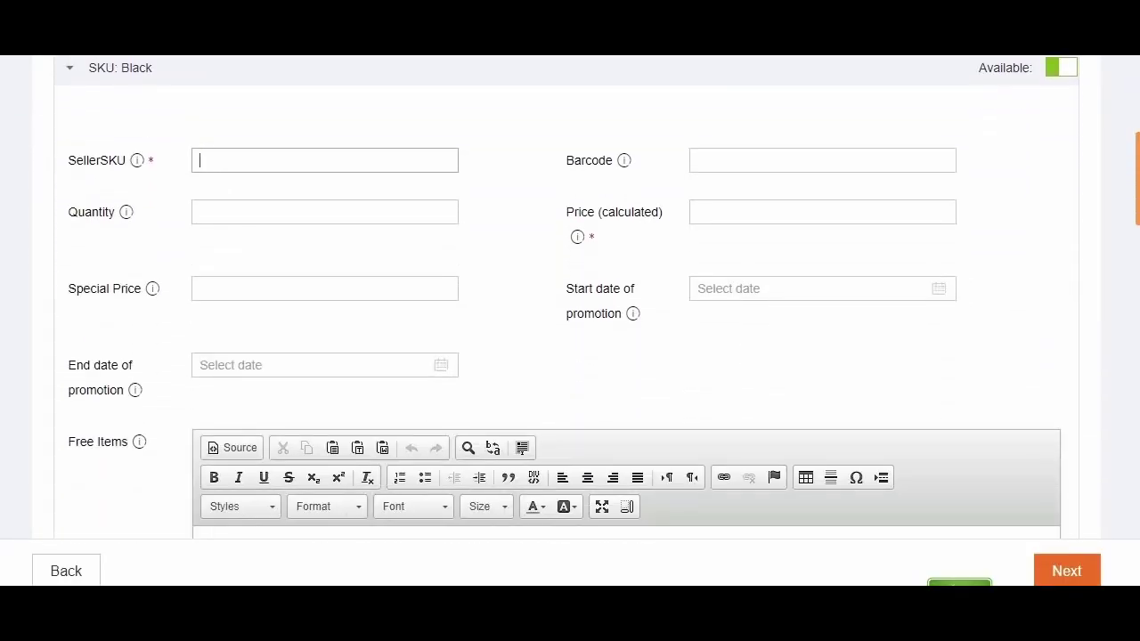
text(Camera1234)
click(300, 217)
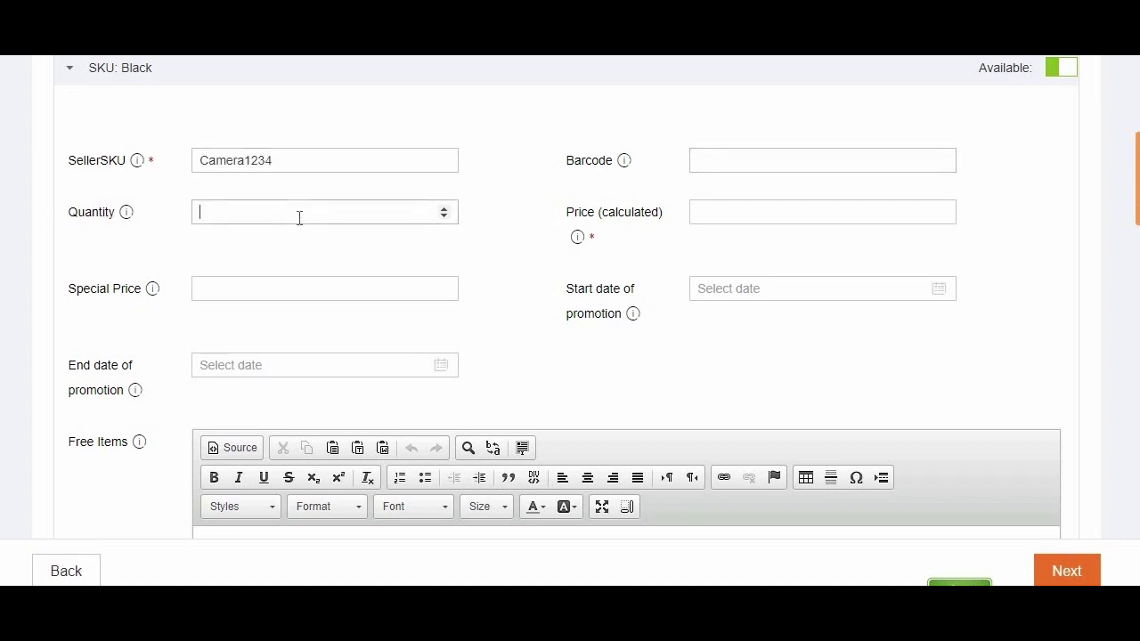
text(15)
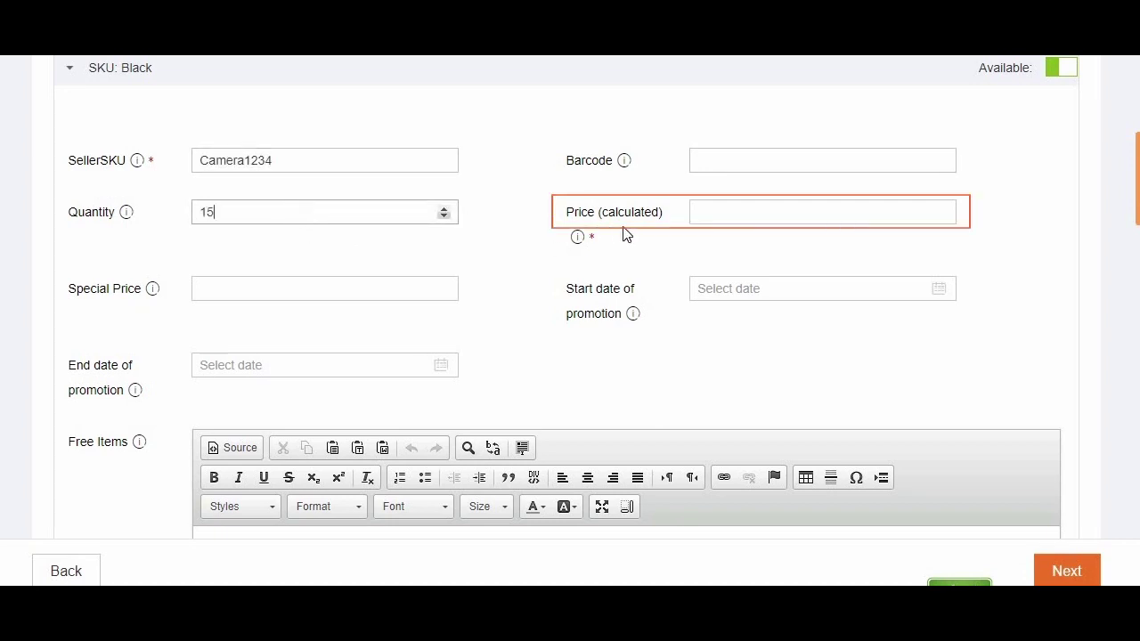
click(738, 219)
text(15,000)
key(Tab)
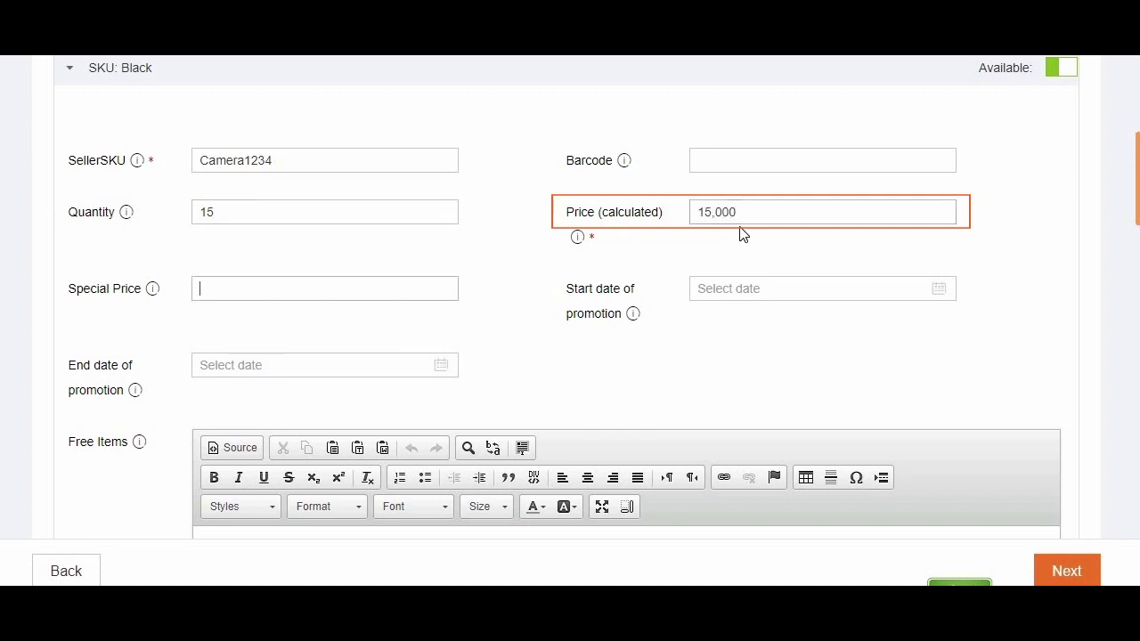
text(13,000)
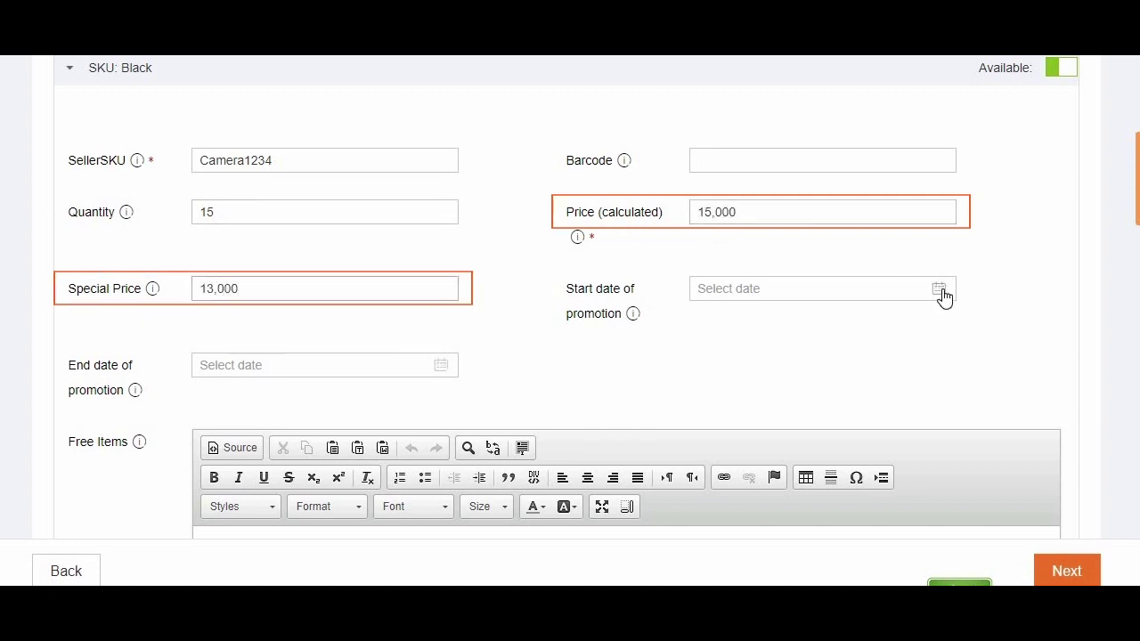
- Run the special price 4–8 July 2017 and list 1 x Camera Case and 1 x Lens Cleaner as free items
click(943, 294)
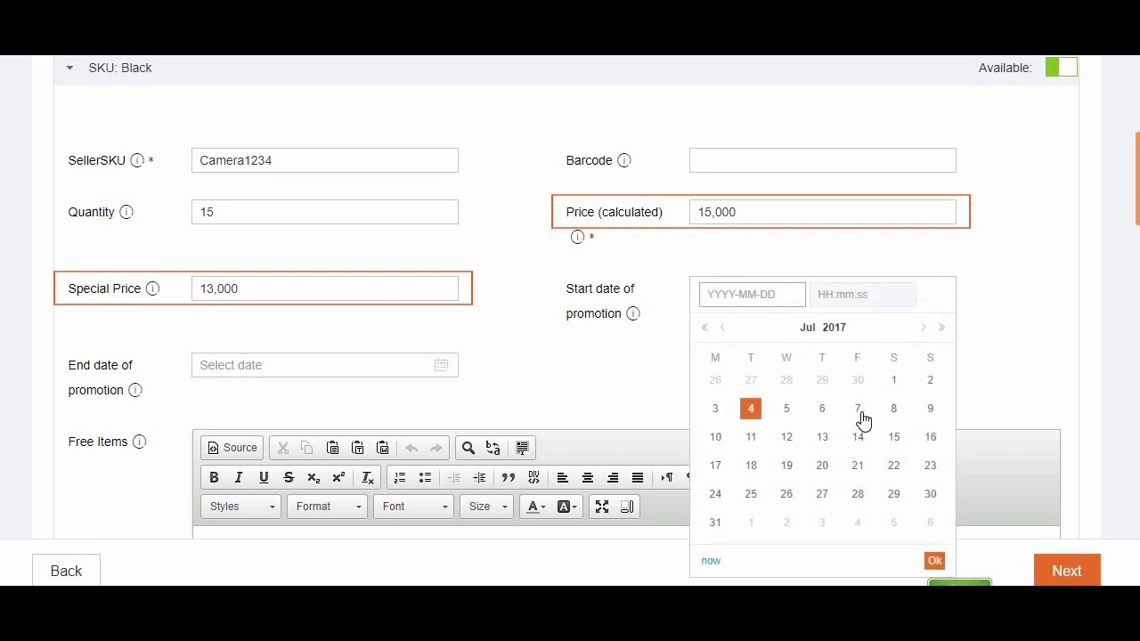
click(750, 412)
click(441, 369)
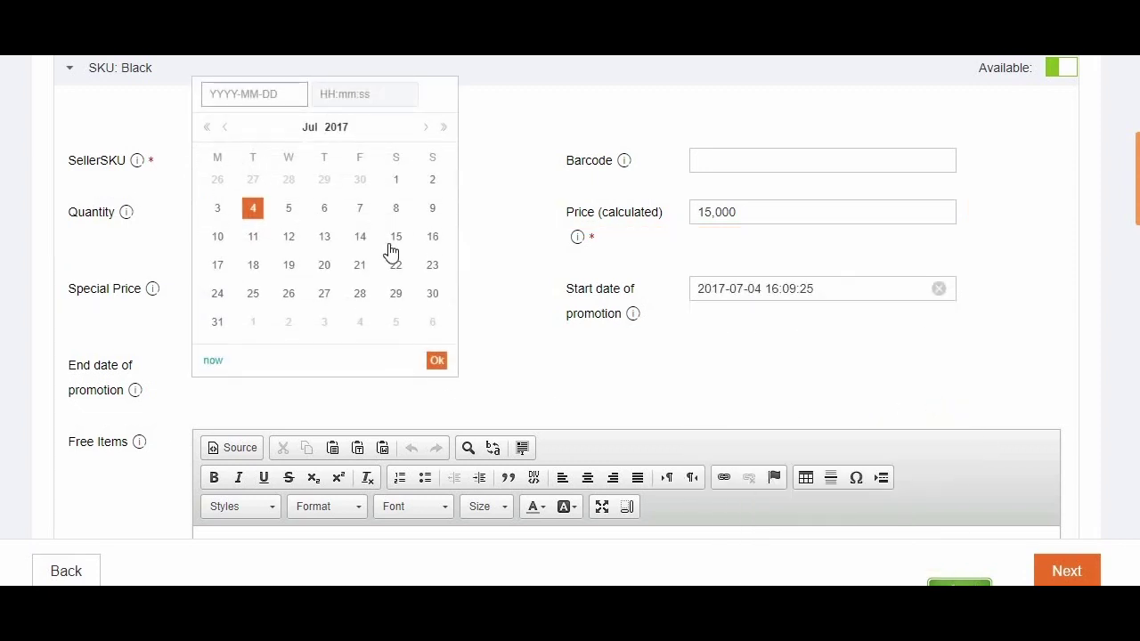
click(396, 210)
click(437, 361)
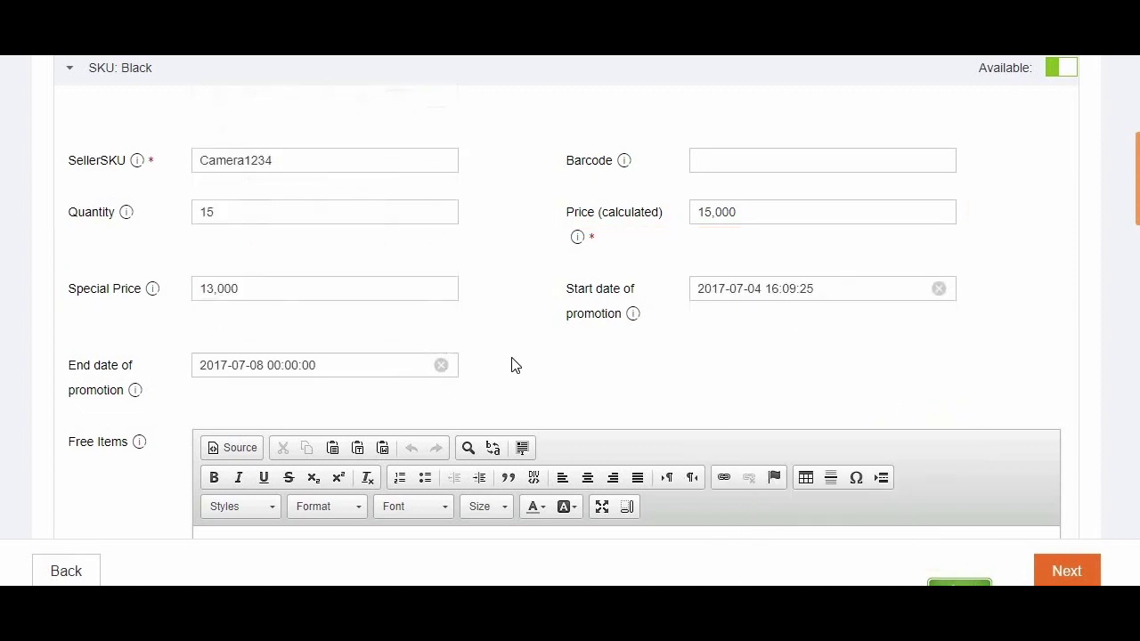
scroll(513, 364, down, 5)
text(Camera 1)
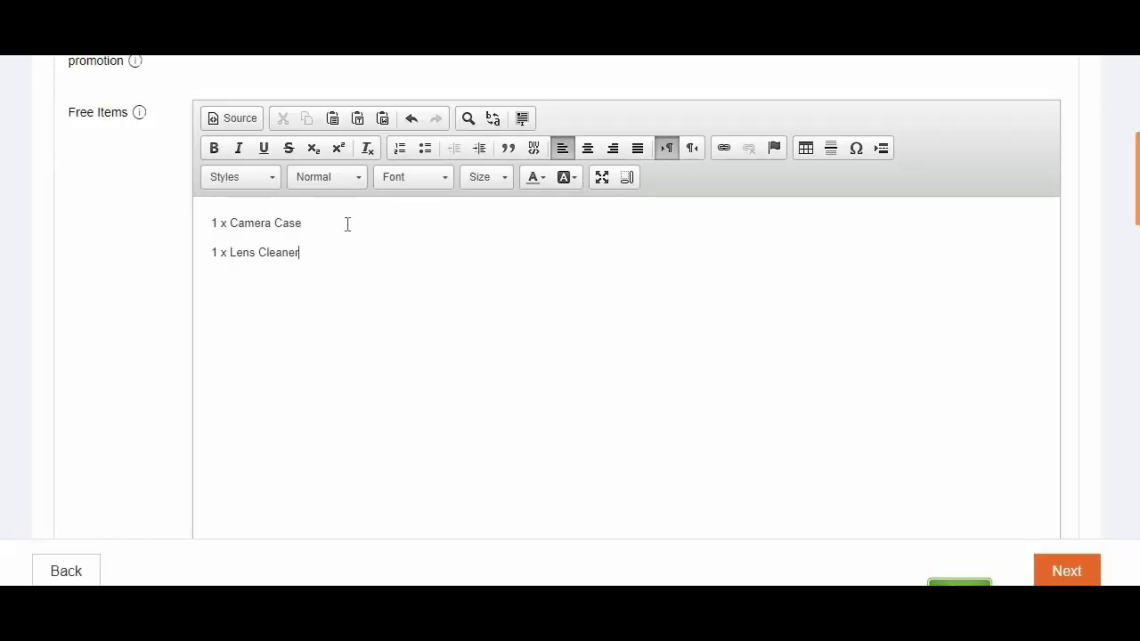
- Turn the free items into a bulleted list
key(ctrl+a)
click(425, 148)
click(397, 249)
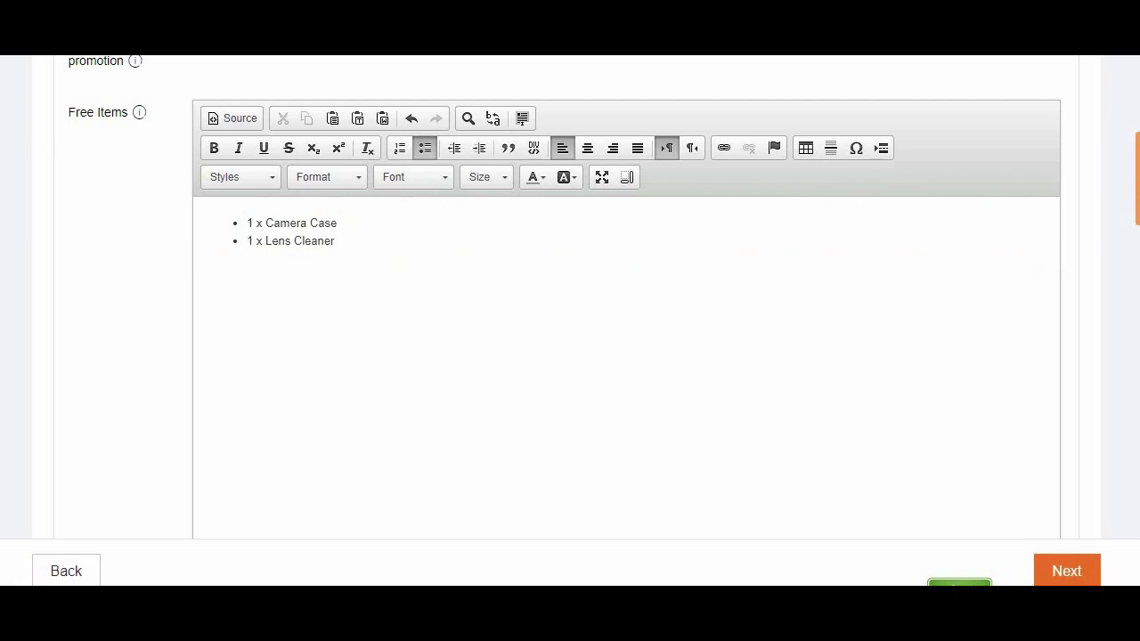
scroll(570, 356, down, 5)
- Set package weight 3 kg and size 25 × 12 × 20 cm (length, width, height)
click(200, 142)
text(3)
click(247, 212)
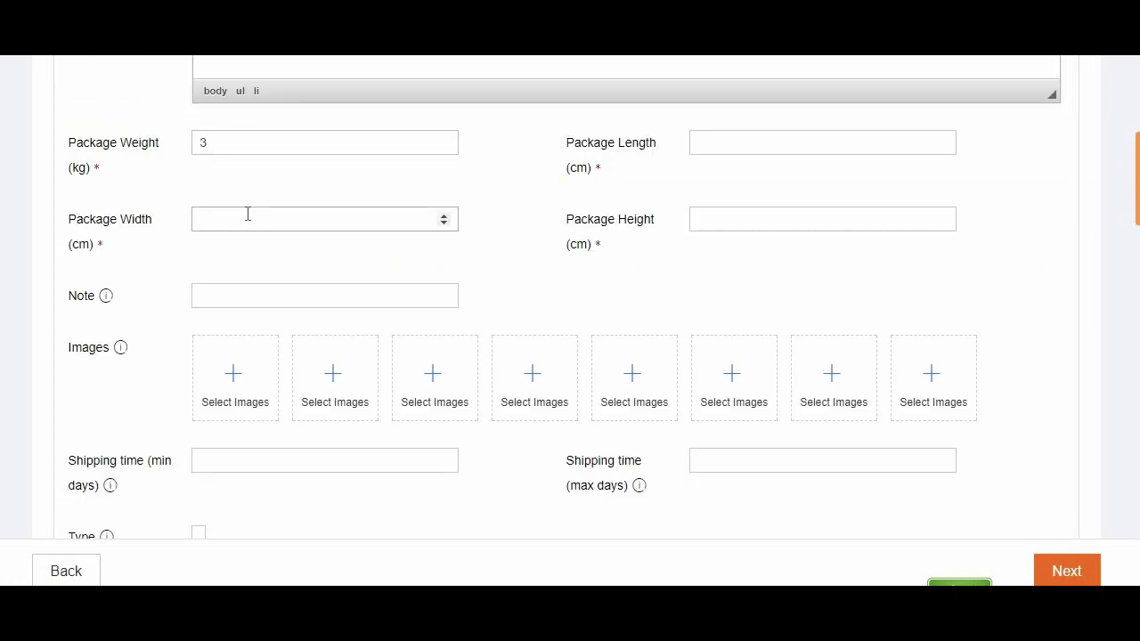
text(12)
click(695, 143)
text(25)
click(731, 222)
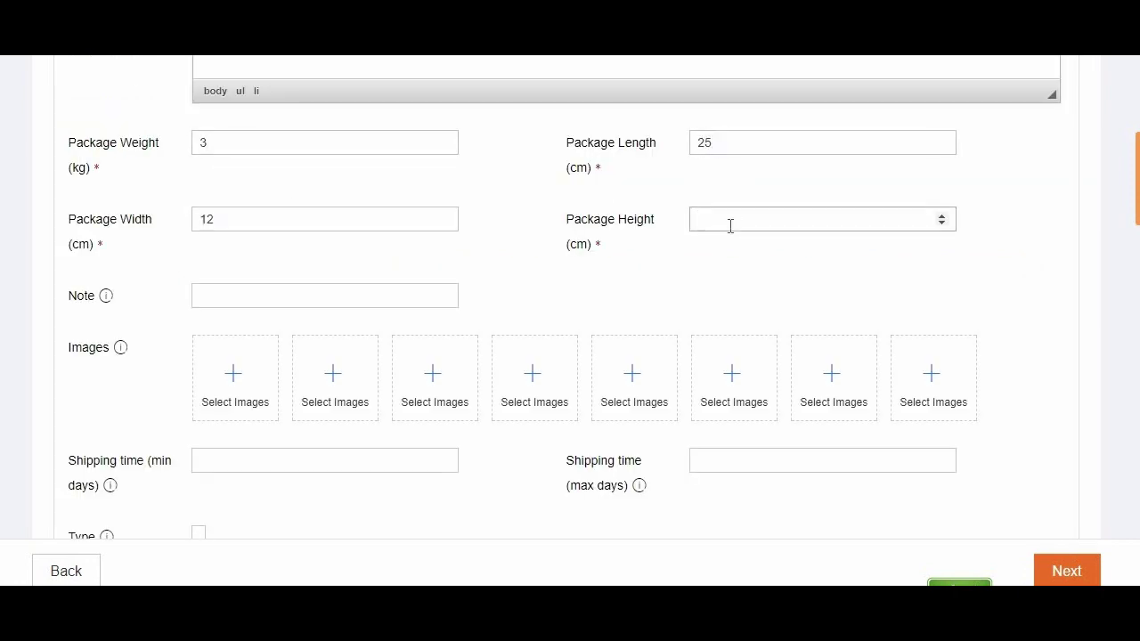
text(20)
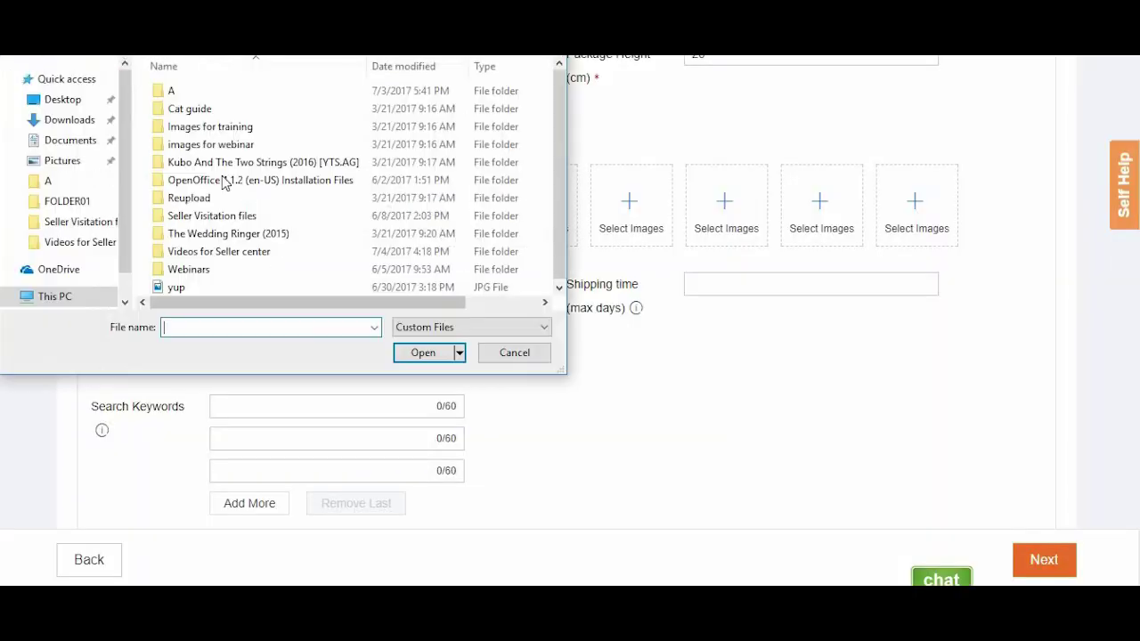
- Upload the black camera photo 'image' from Downloads, crop it and save it as the first image
click(77, 125)
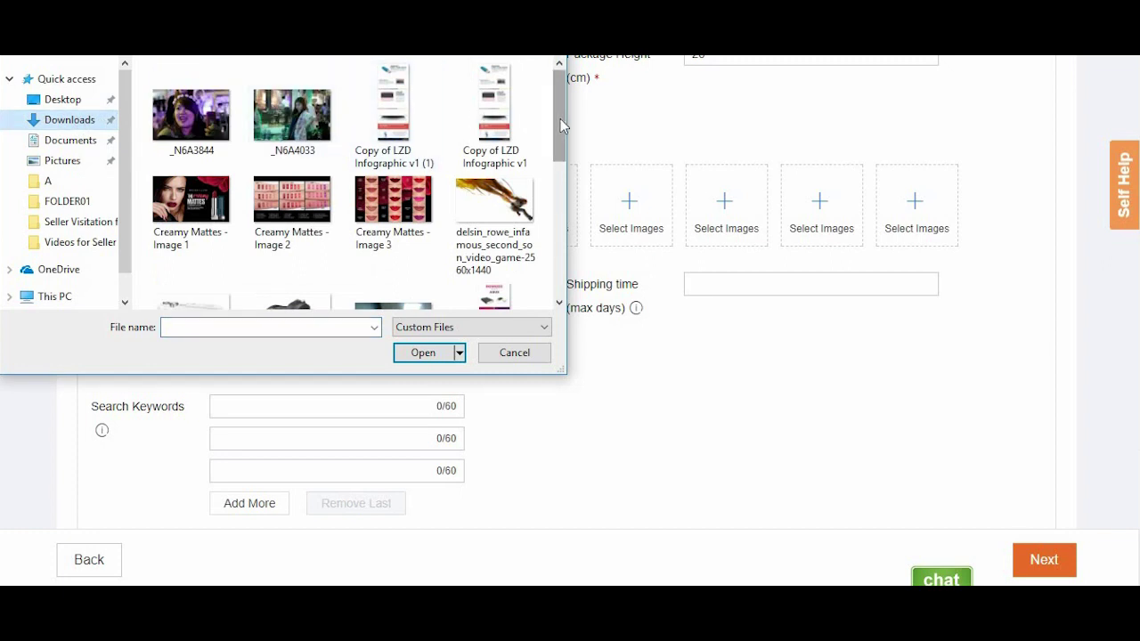
drag(562, 119, 562, 241)
click(293, 156)
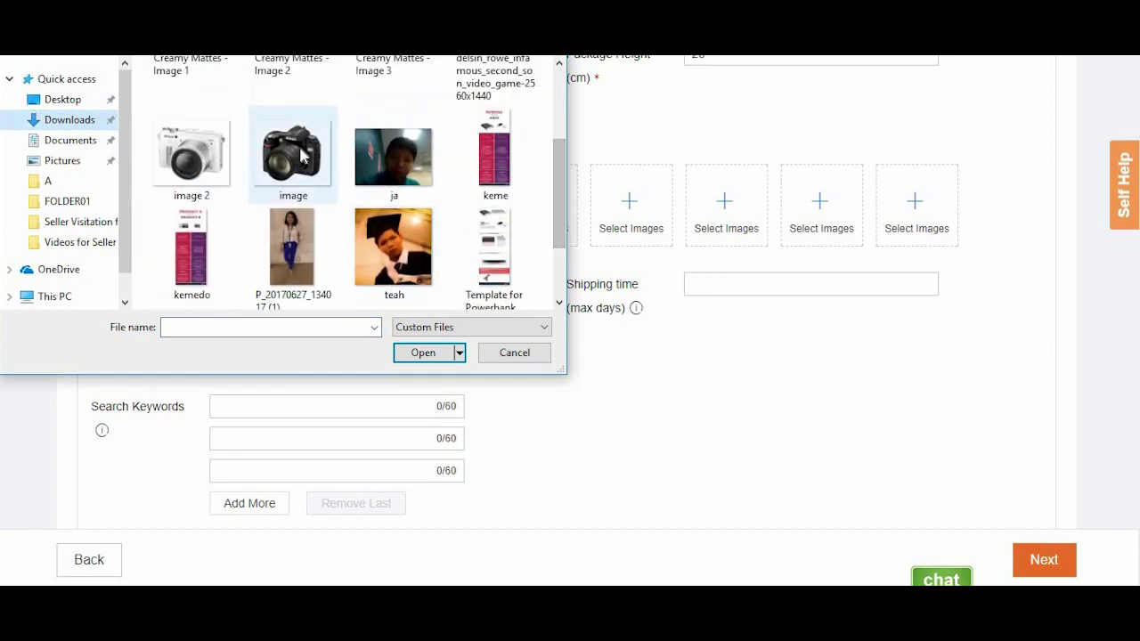
click(424, 353)
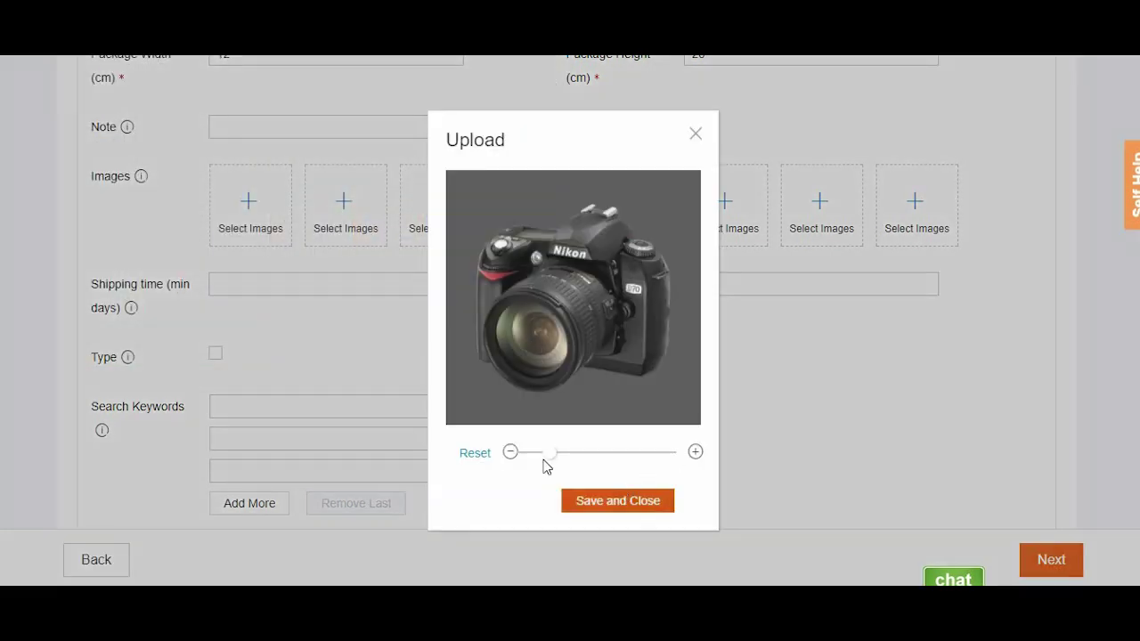
drag(553, 458, 553, 459)
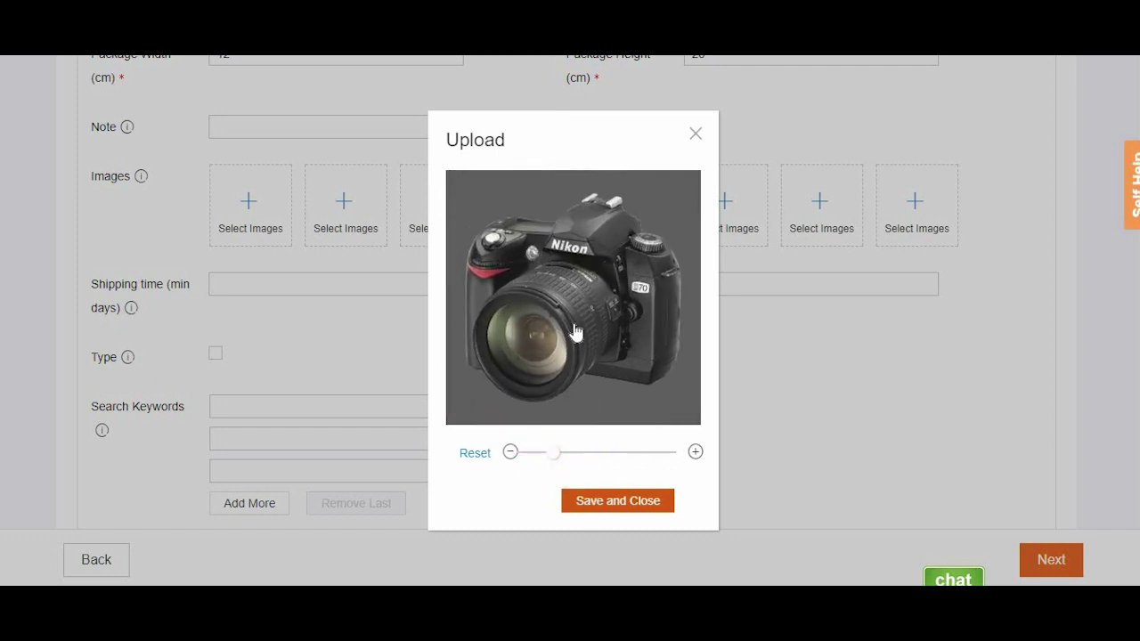
click(624, 501)
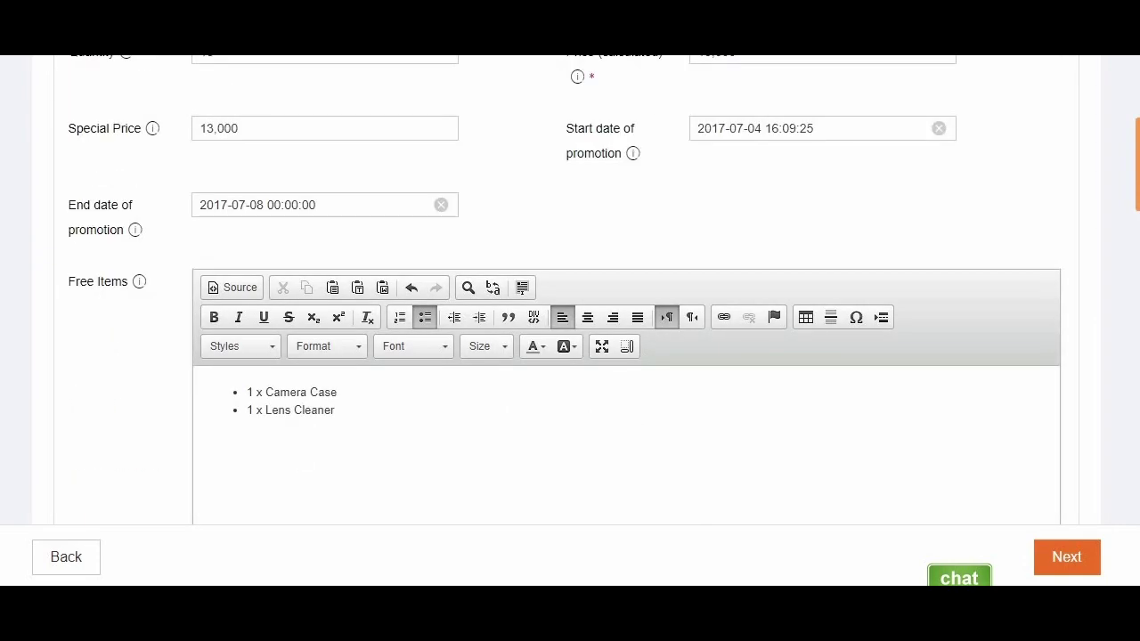
- Change the White SKU's seller SKU to Camera4321 and its quantity to 10
scroll(570, 290, down, 10)
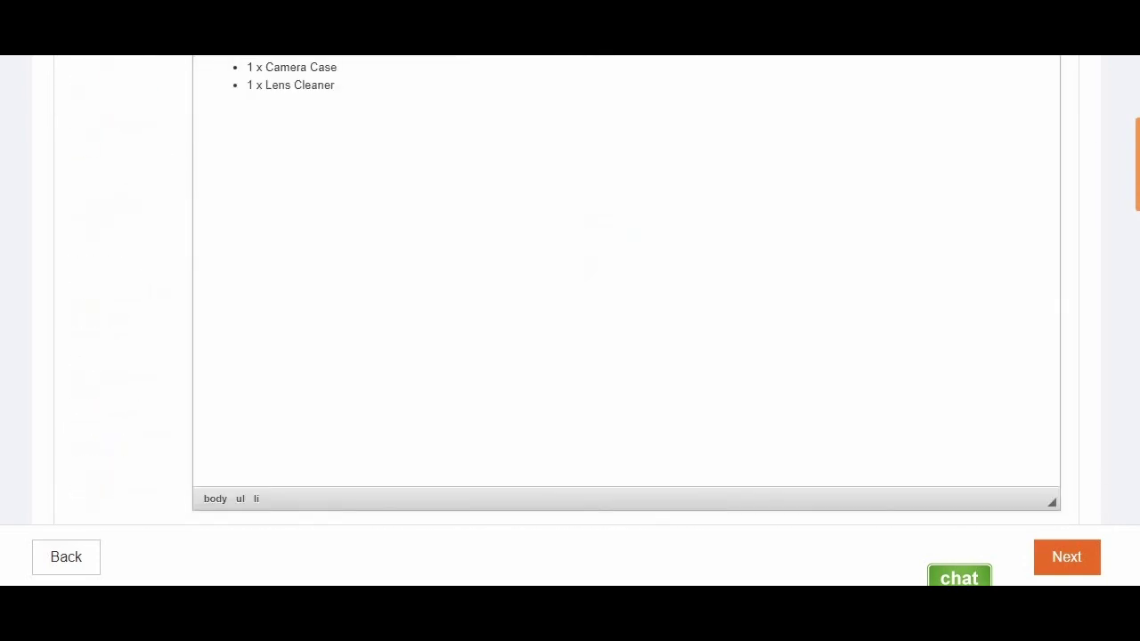
scroll(570, 290, up, 5)
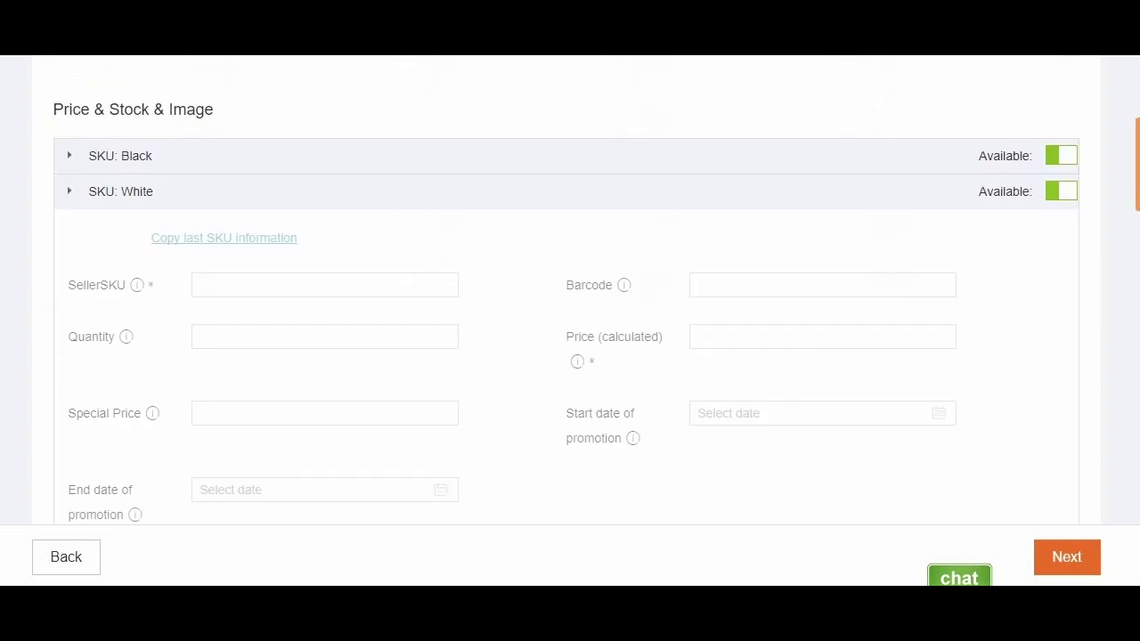
scroll(570, 290, down, 3)
scroll(570, 289, up, 1)
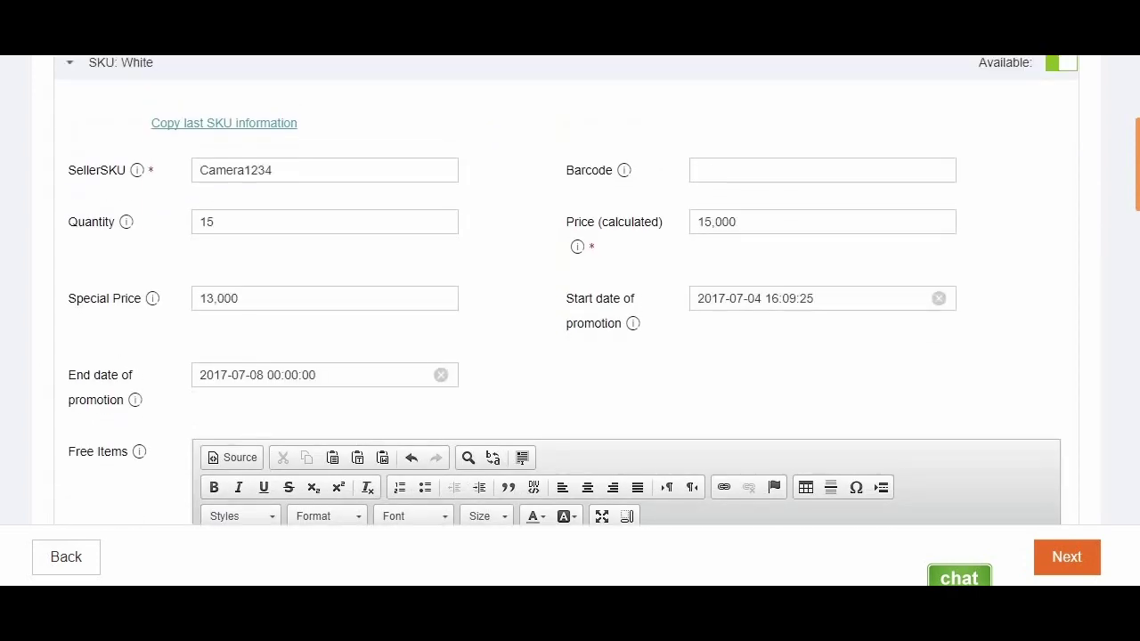
click(291, 171)
key(BackSpace)
key(BackSpace)
key(BackSpace)
text(43)
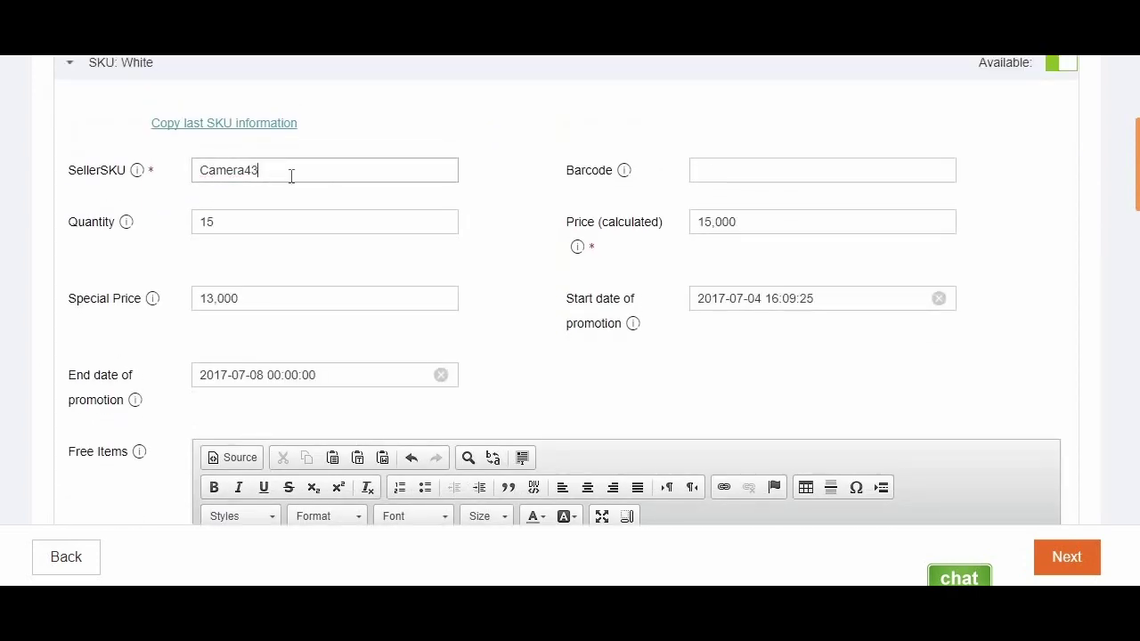
text(21)
click(275, 222)
key(BackSpace)
text(0)
- Upload and crop the white camera photo as the White SKU's first image
scroll(275, 221, down, 5)
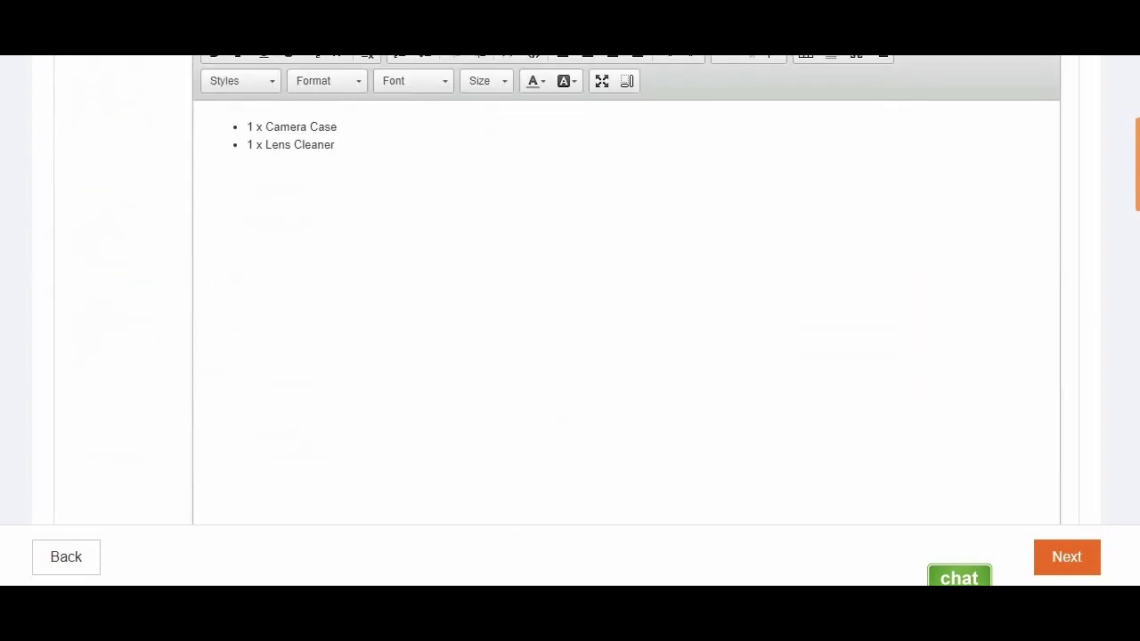
scroll(632, 517, down, 10)
click(242, 391)
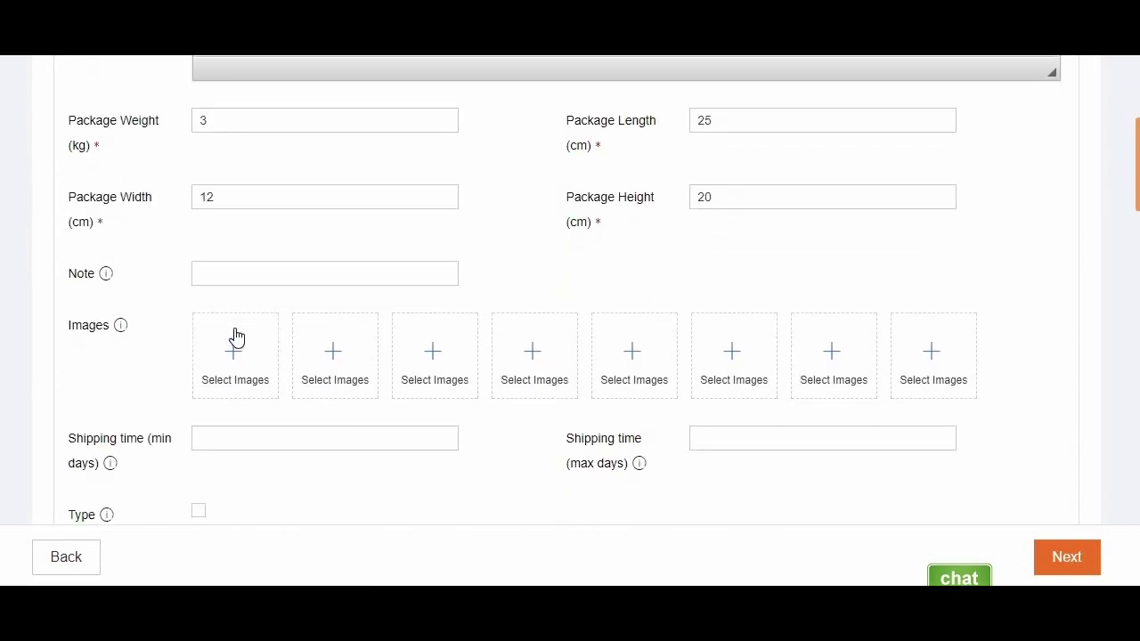
click(236, 337)
scroll(560, 102, down, 1)
key(Escape)
drag(543, 455, 542, 466)
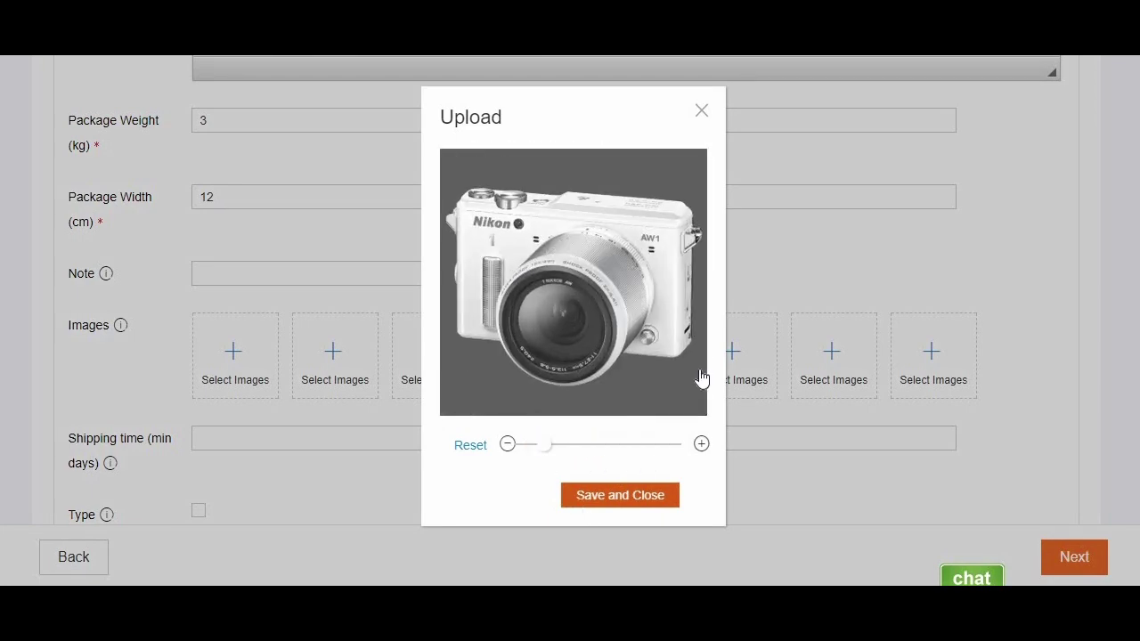
click(654, 491)
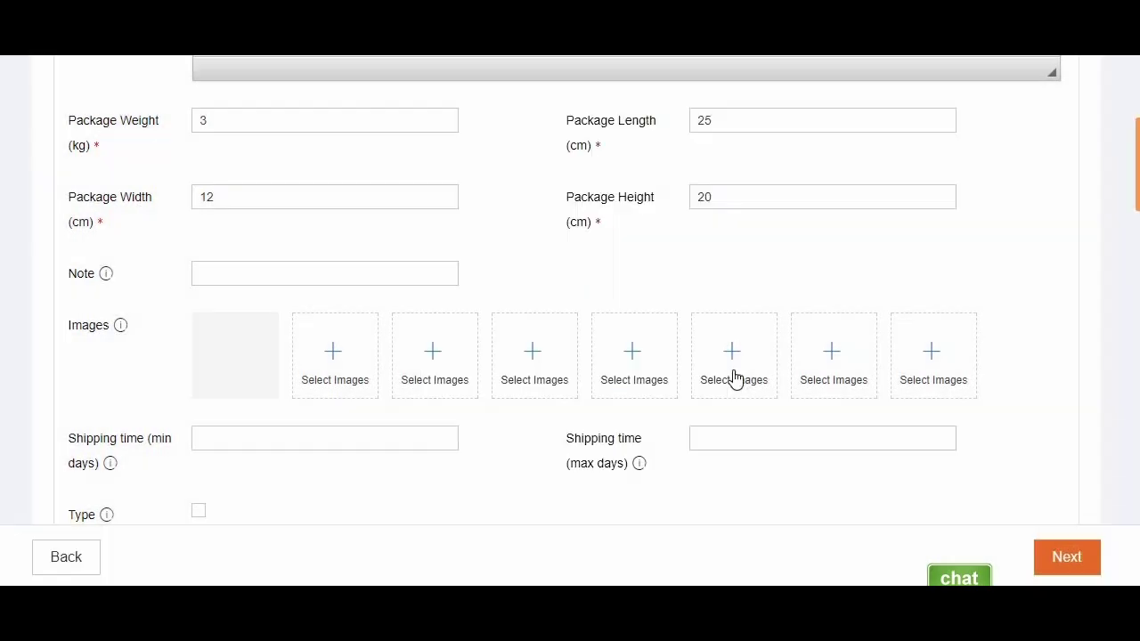
scroll(571, 294, down, 3)
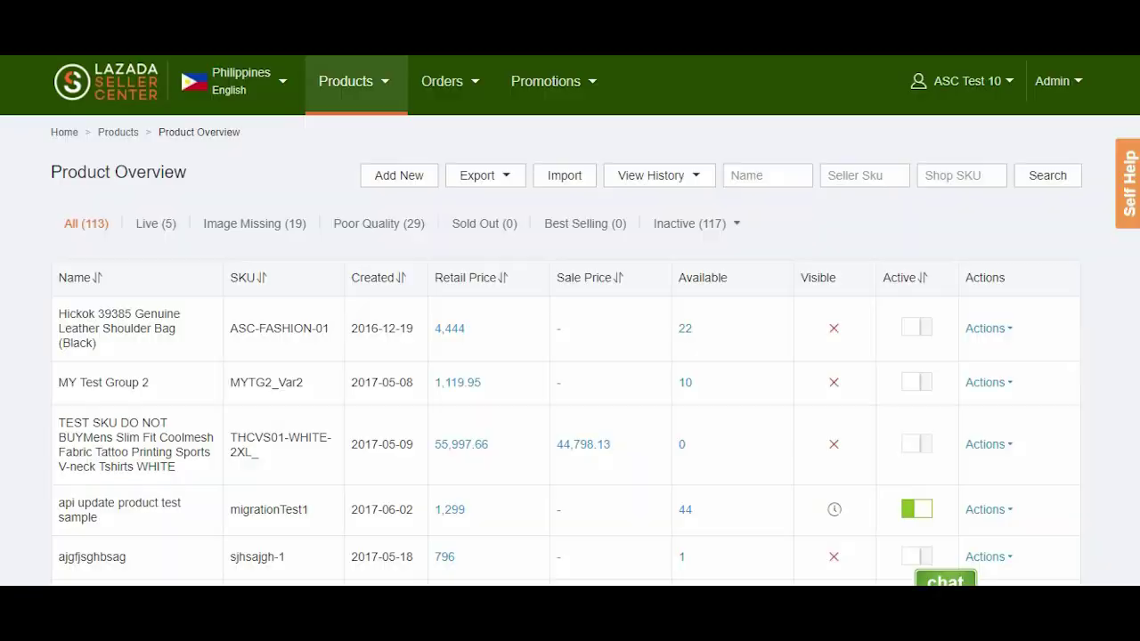
- Start another new product from Products > Add Products
click(365, 169)
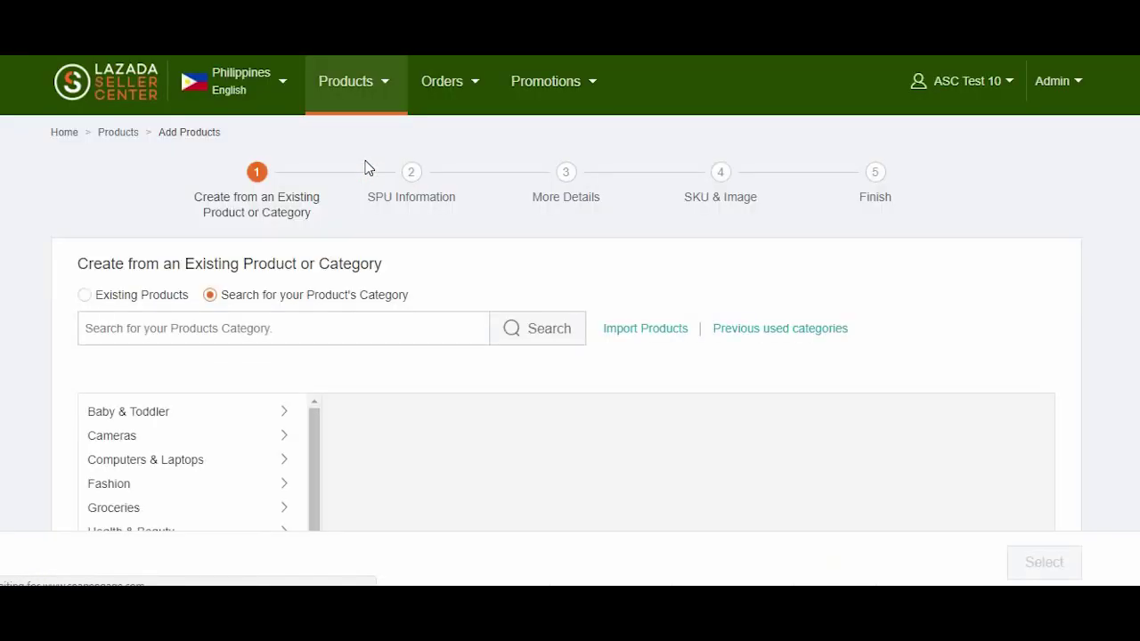
- Search existing products for 'Apple iPhone 5s', listing 500 SPU suggestions starting with Mobiles Apple iPhone 5s
click(86, 296)
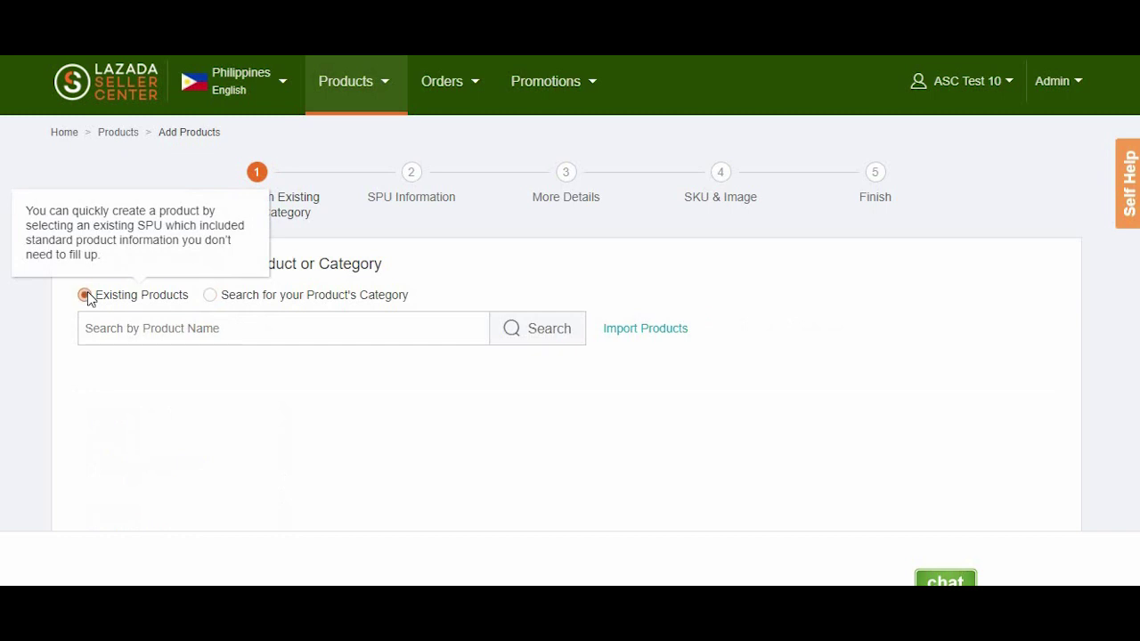
click(135, 332)
text(Apple iPhone 5s)
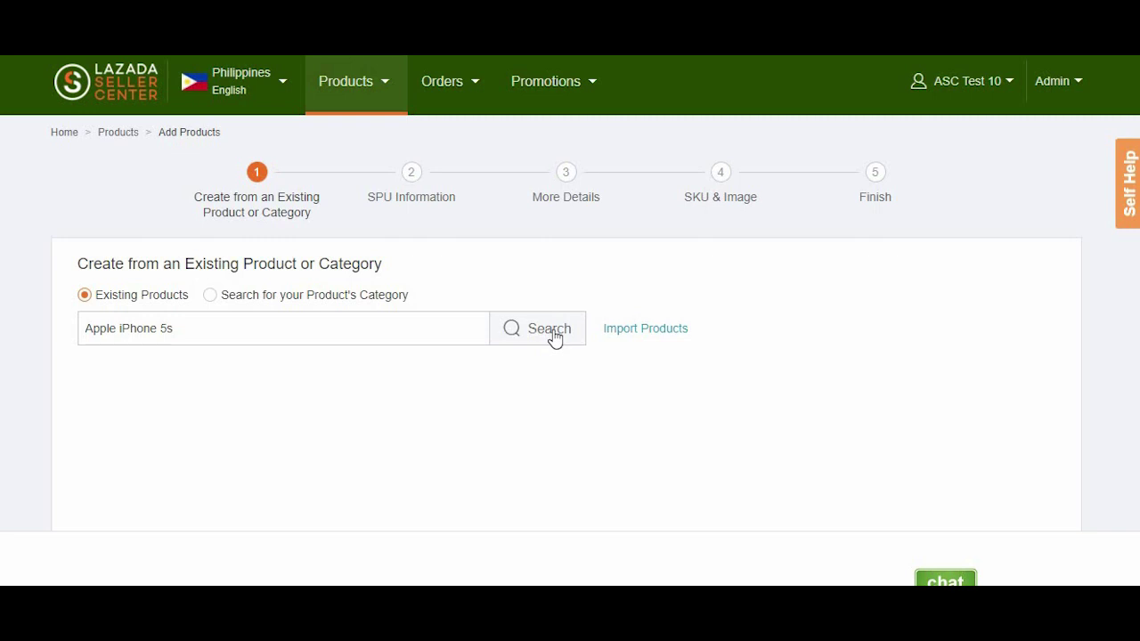
click(554, 337)
scroll(570, 356, down, 2)
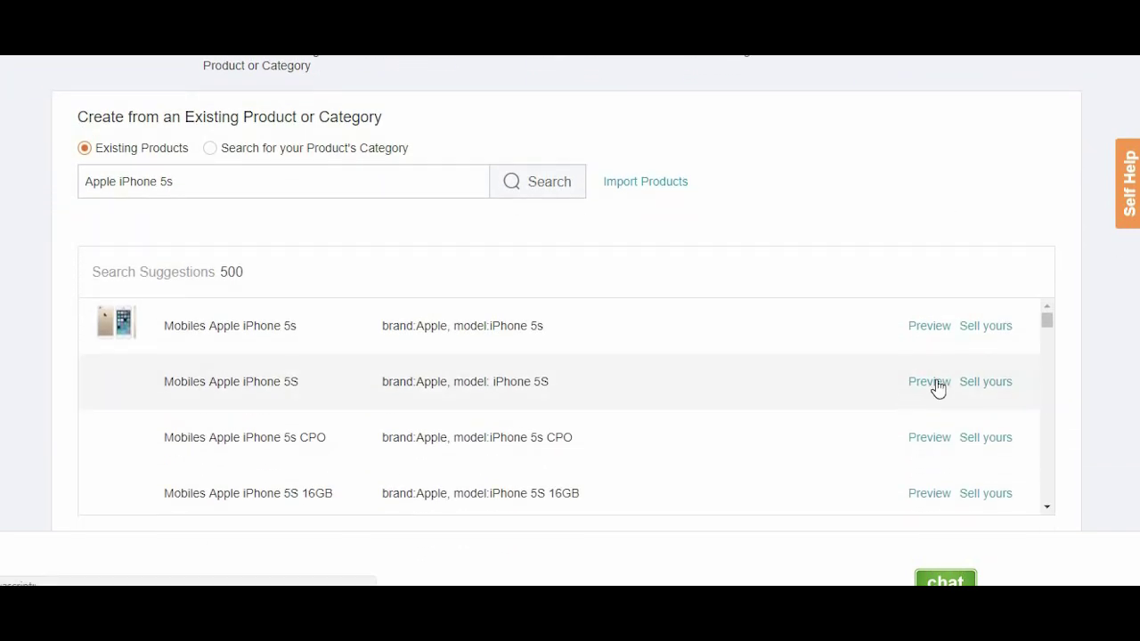
- Preview the Mobiles Apple iPhone 5S SPU details: brand Apple, 4-inch screen, Fingerprint Sensor, iOS 7
click(935, 383)
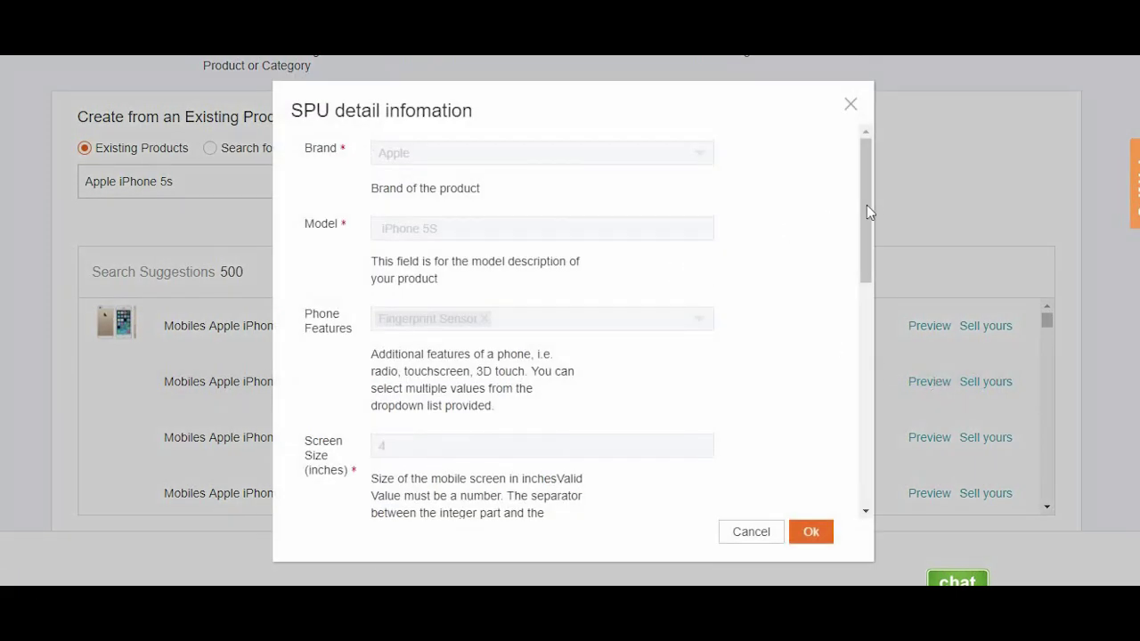
drag(868, 211, 864, 175)
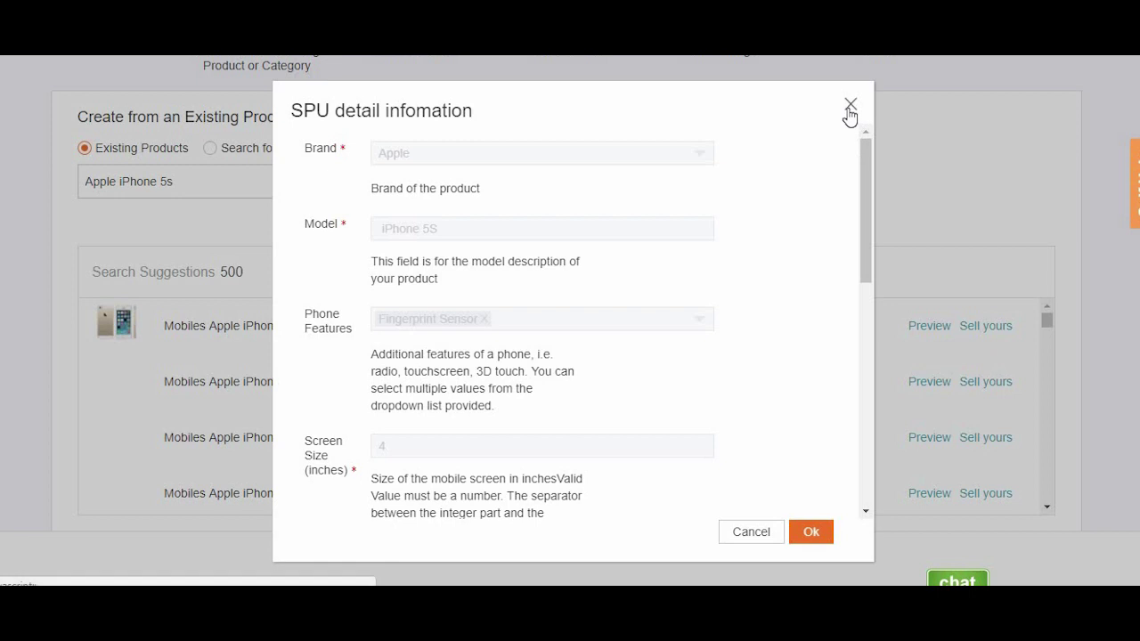